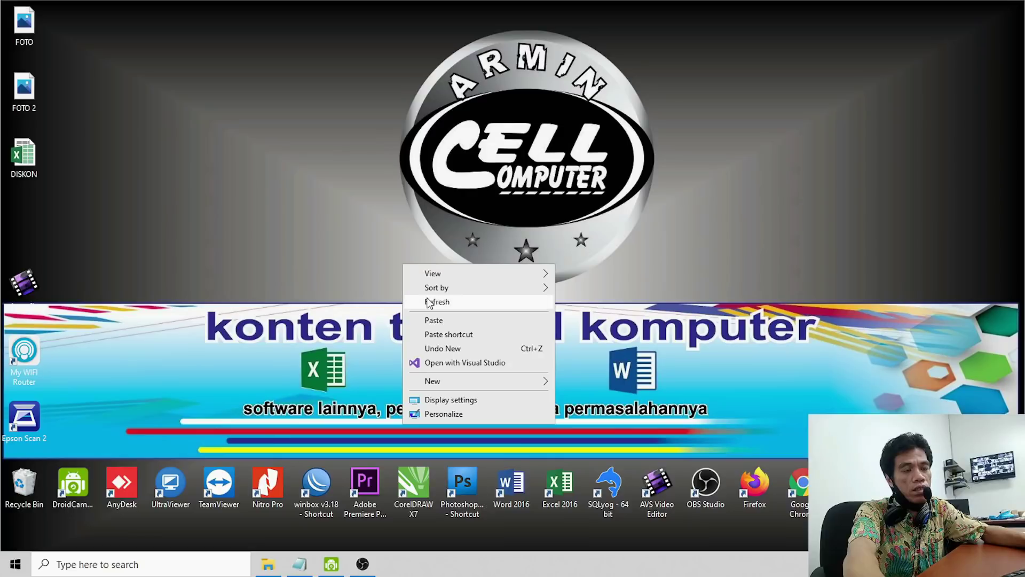
click(435, 301)
click(373, 496)
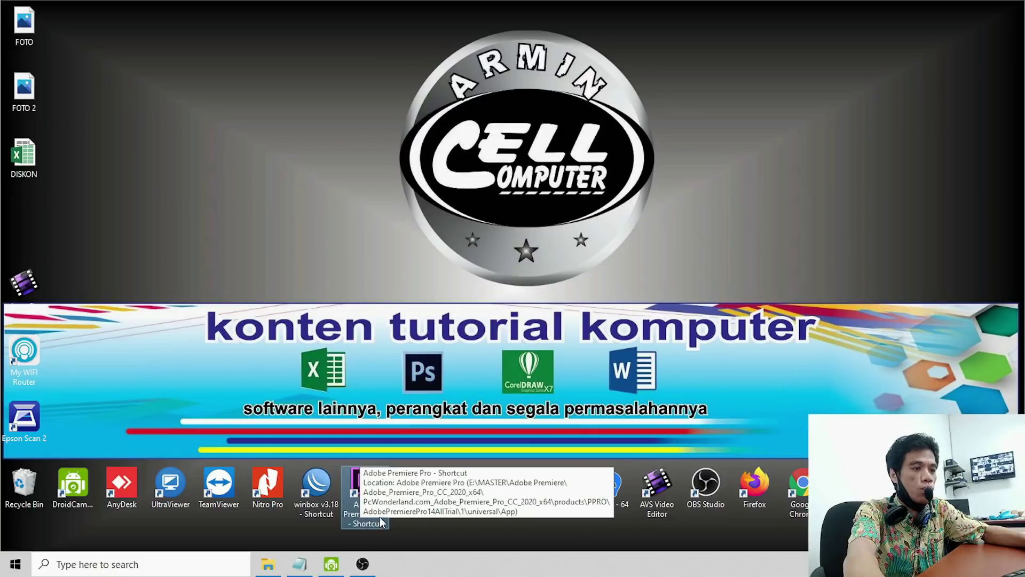
right_click(341, 199)
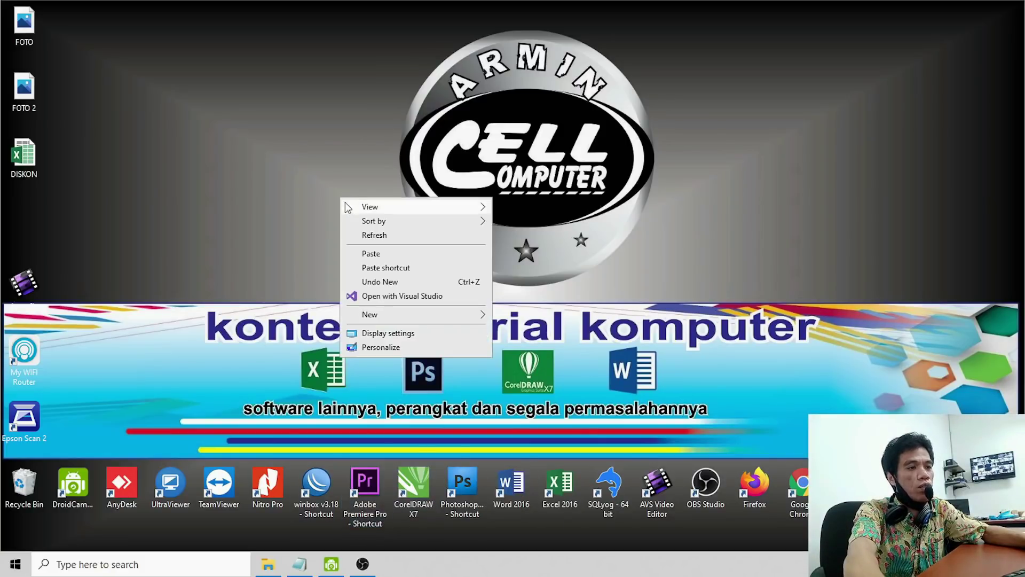
right_click(345, 195)
right_click(349, 186)
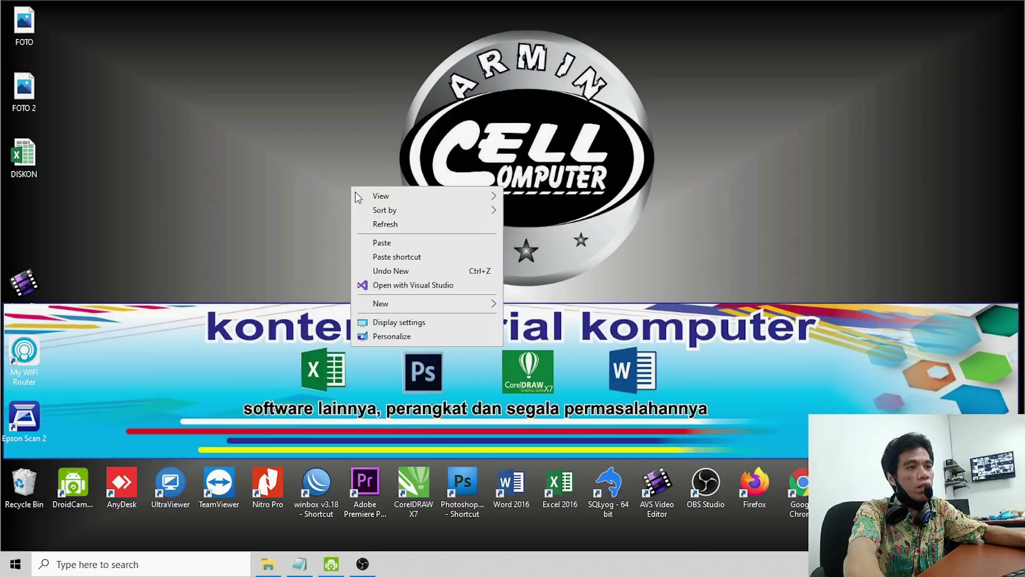
click(379, 227)
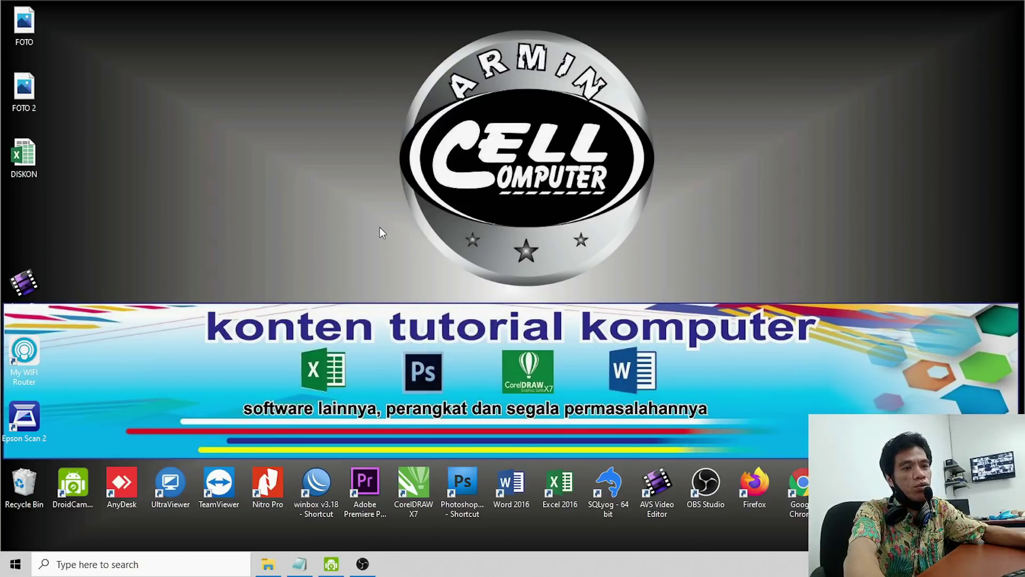
right_click(655, 466)
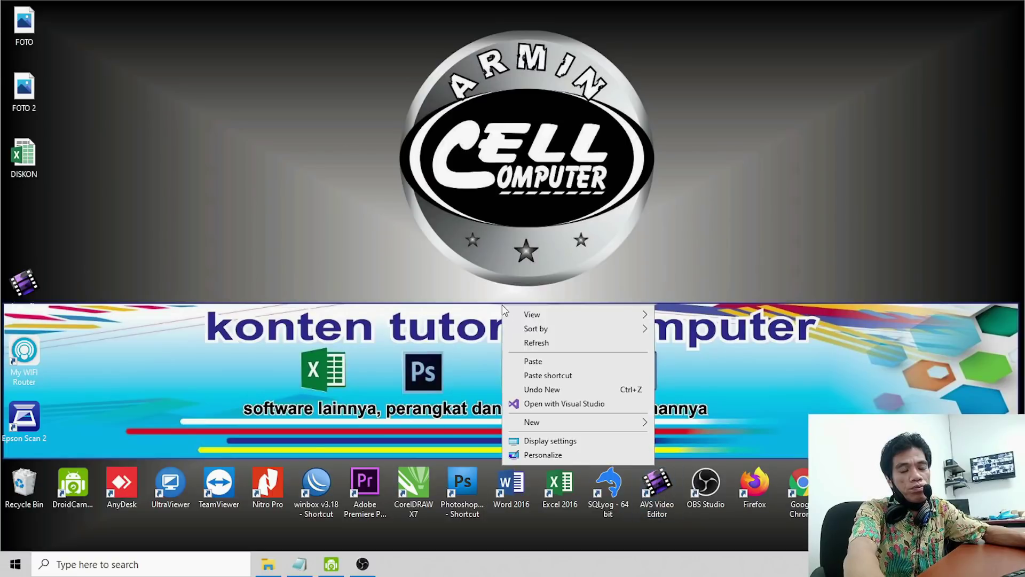
click(534, 343)
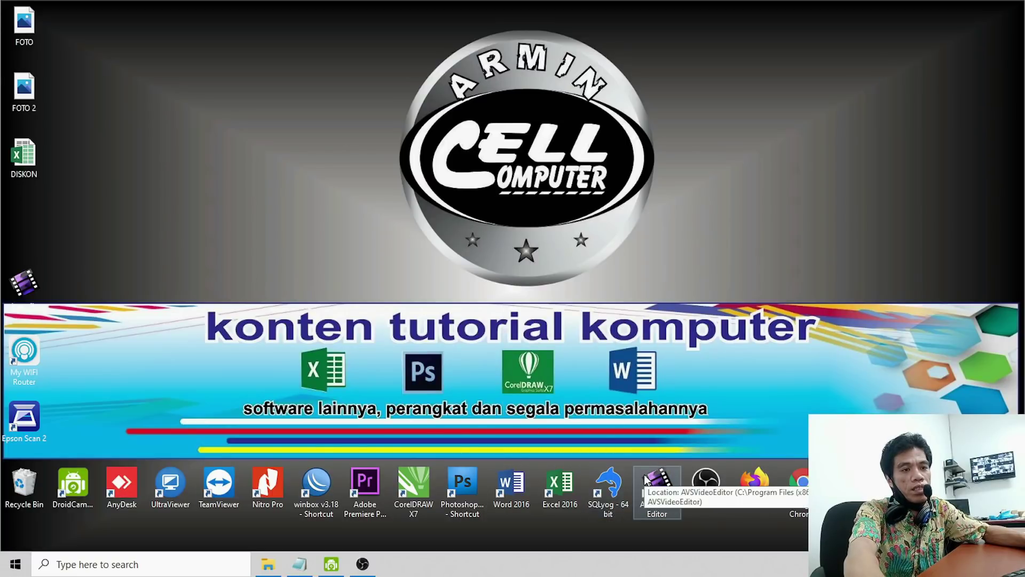
right_click(135, 148)
click(166, 185)
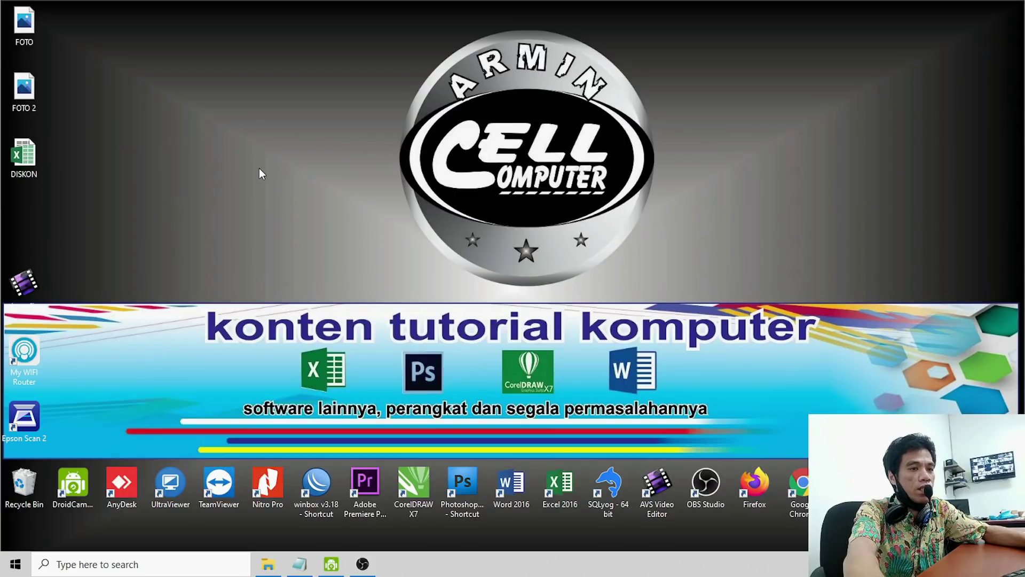
right_click(243, 150)
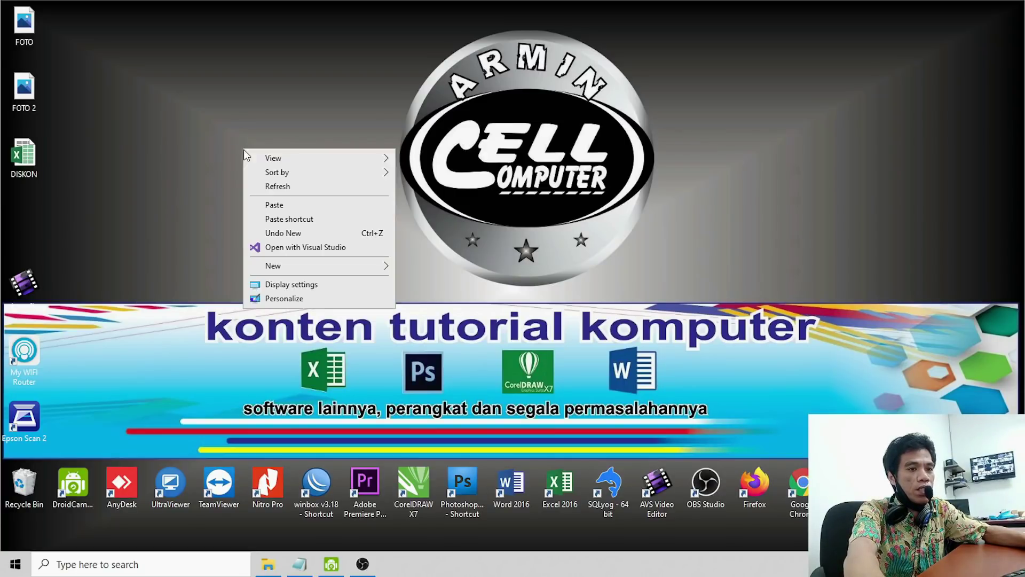
click(251, 185)
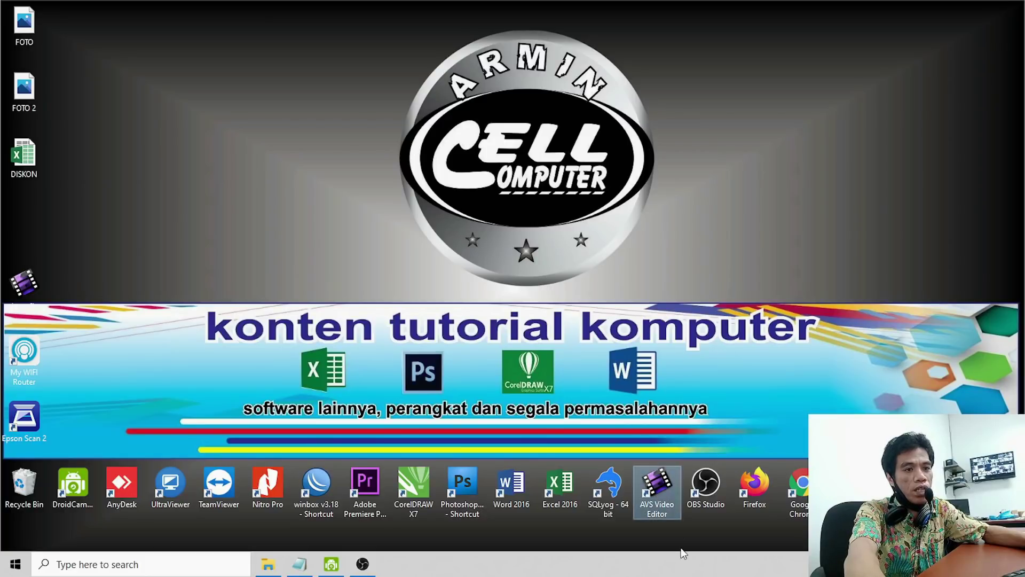
Open AVS Video Editor and import all seven photos from the New folder inside Videos into the media library.
double_click(657, 484)
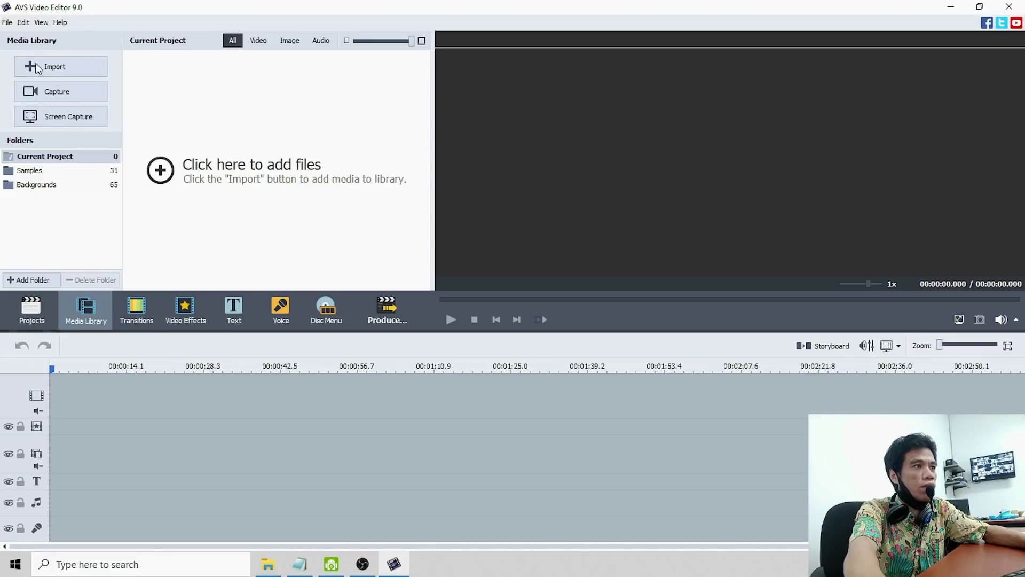
click(63, 69)
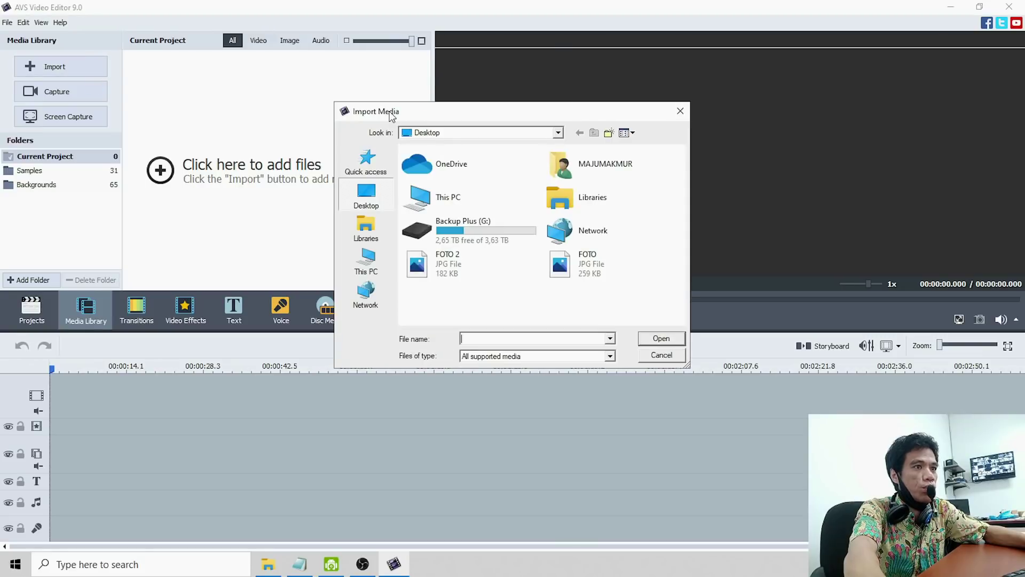
click(477, 132)
click(476, 130)
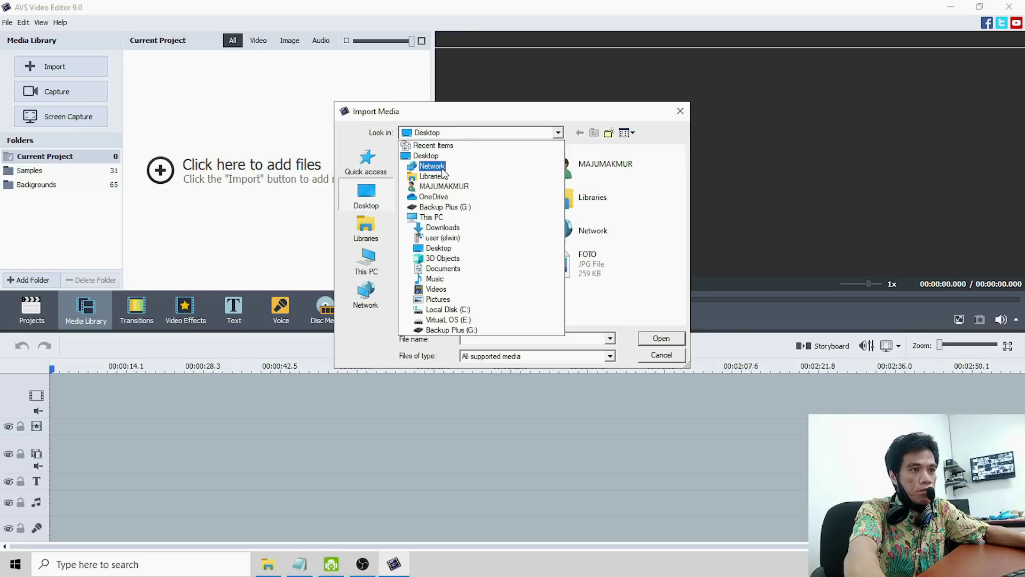
click(437, 289)
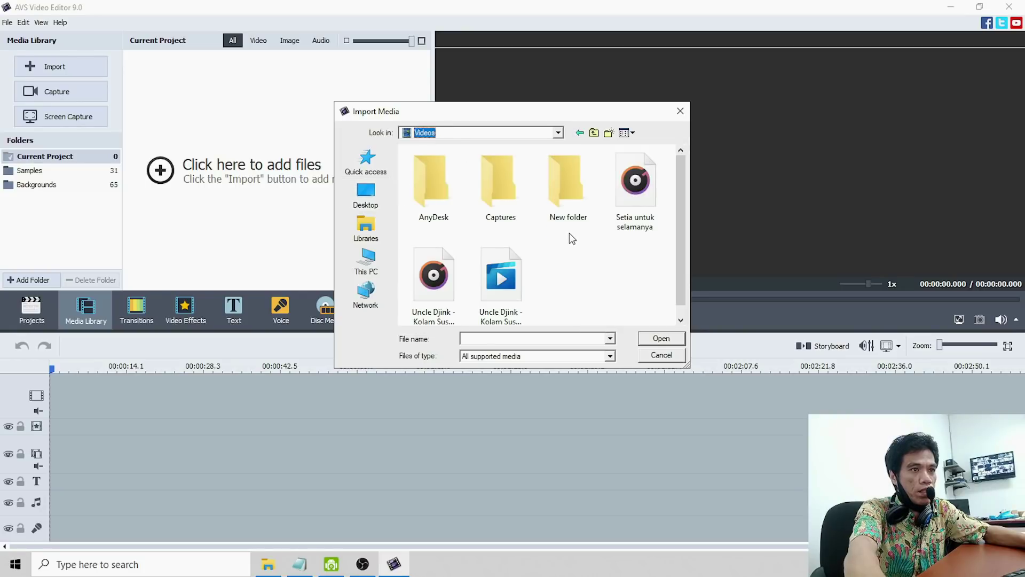
double_click(560, 198)
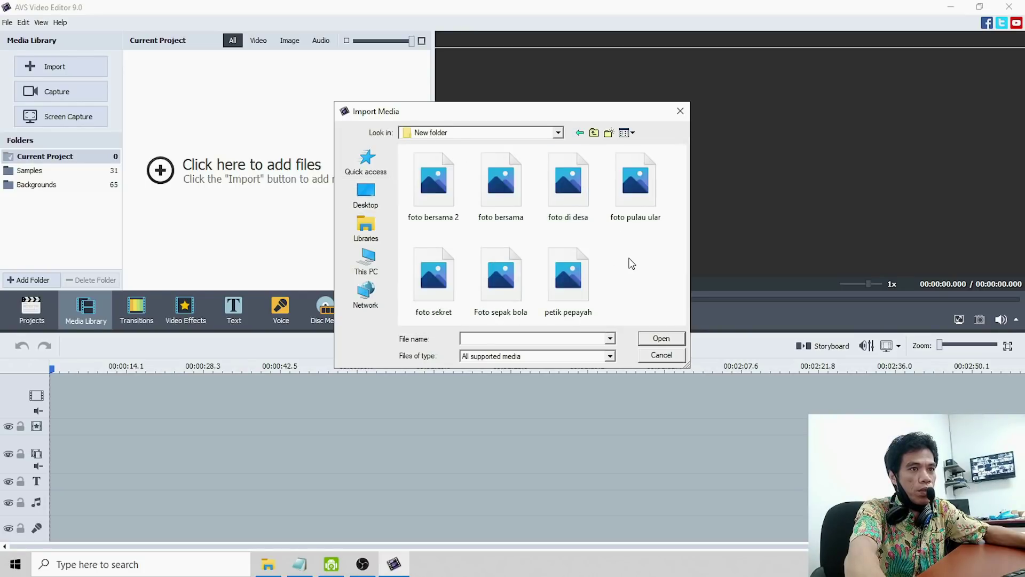
click(433, 181)
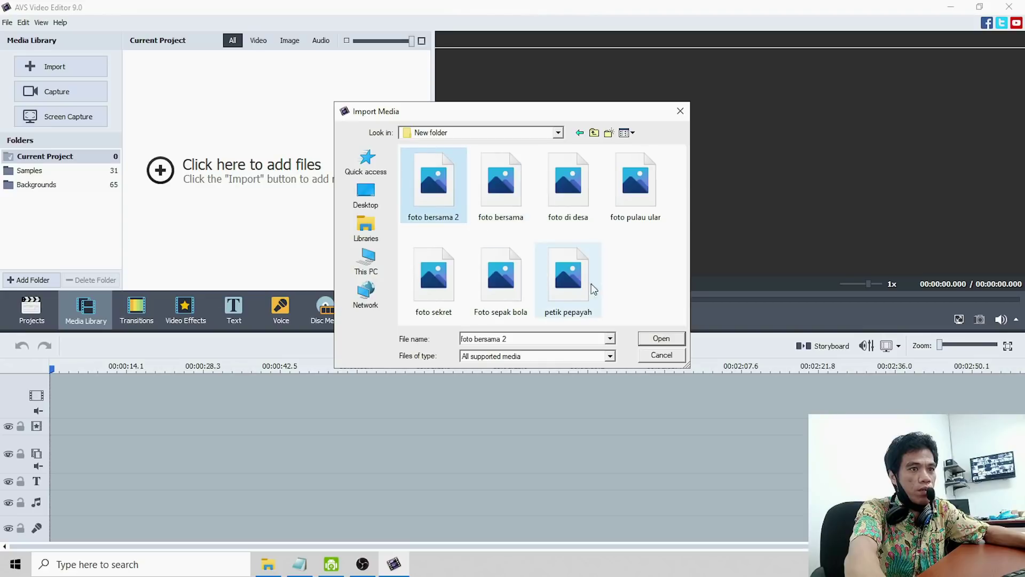
shift+click(578, 284)
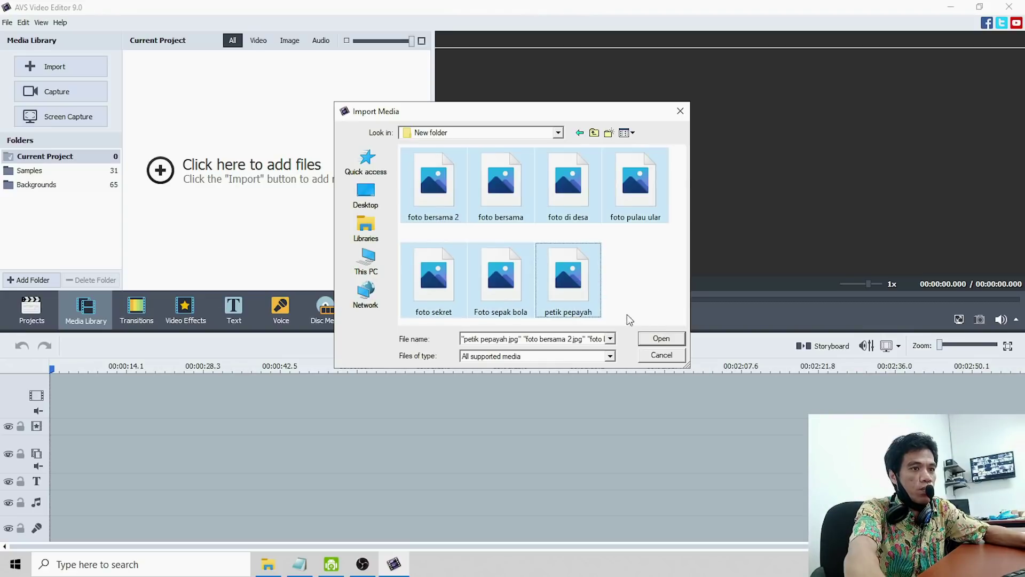
click(660, 339)
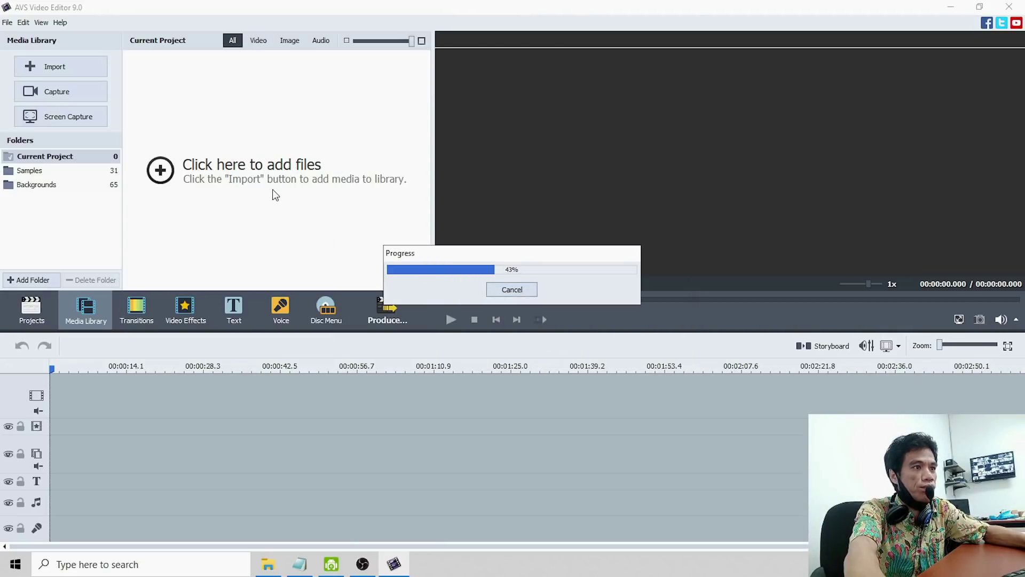
click(294, 201)
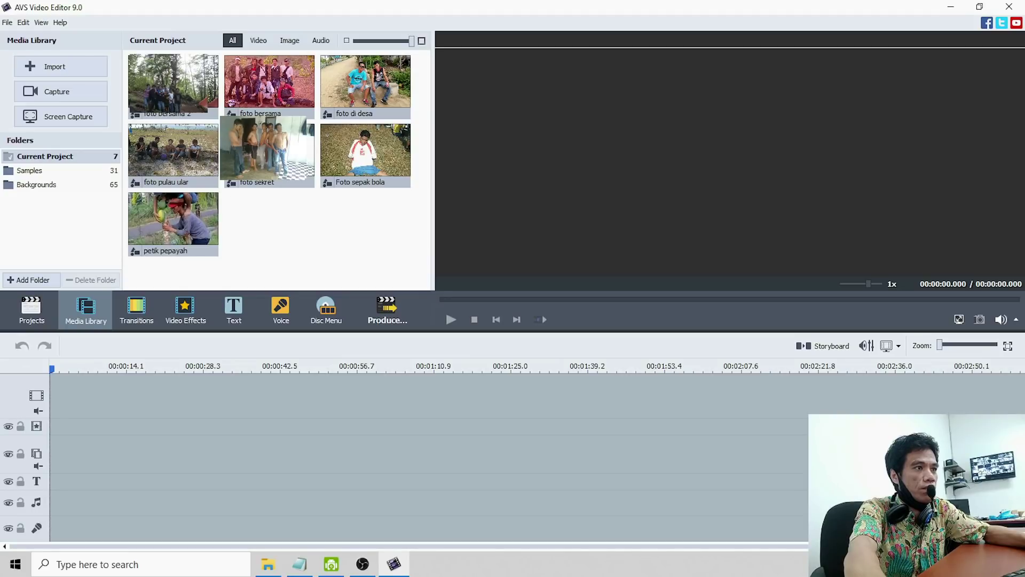
Place the photos on the timeline in order: foto bersama, foto bersama 2, foto di desa, foto pulau ular, foto sekret, Foto sepak bola, petik pepayah.
drag(269, 83, 126, 380)
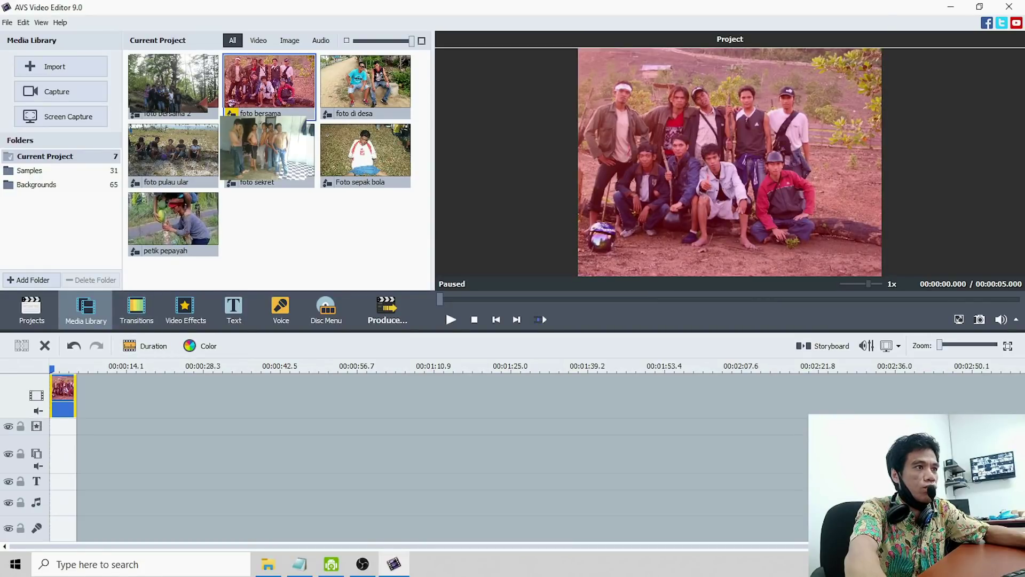
drag(173, 83, 89, 395)
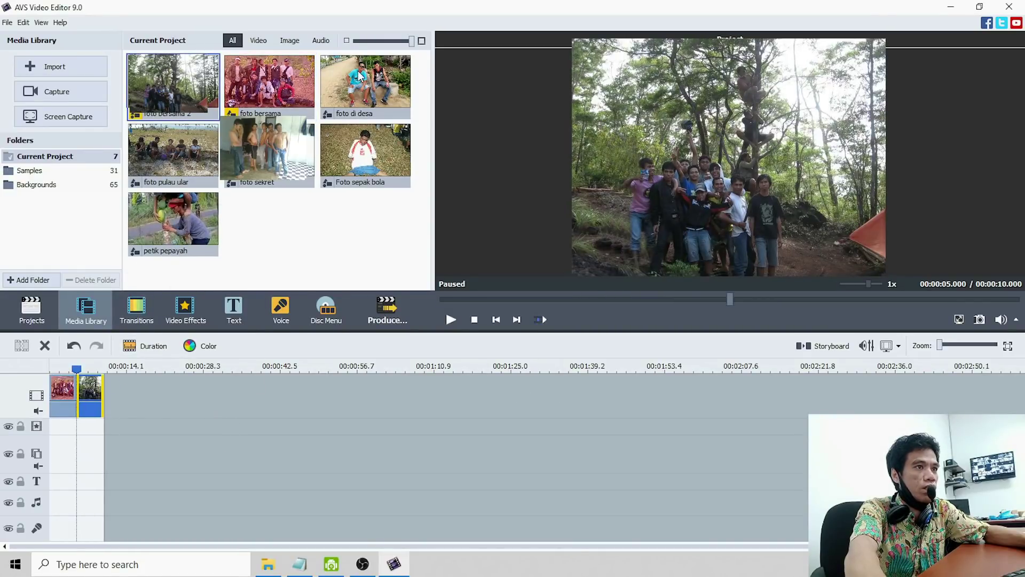
drag(357, 75, 147, 387)
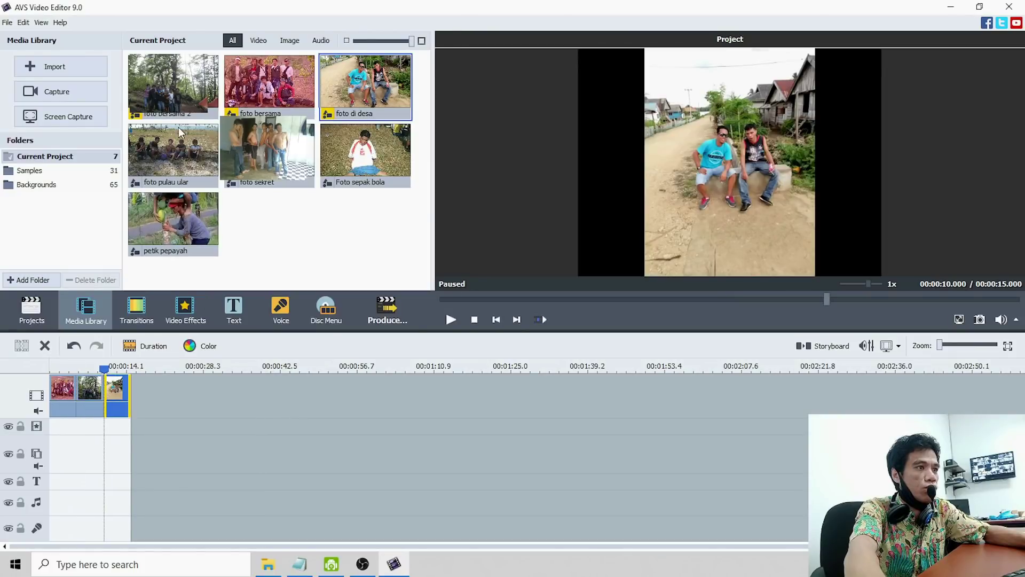
drag(181, 133, 145, 389)
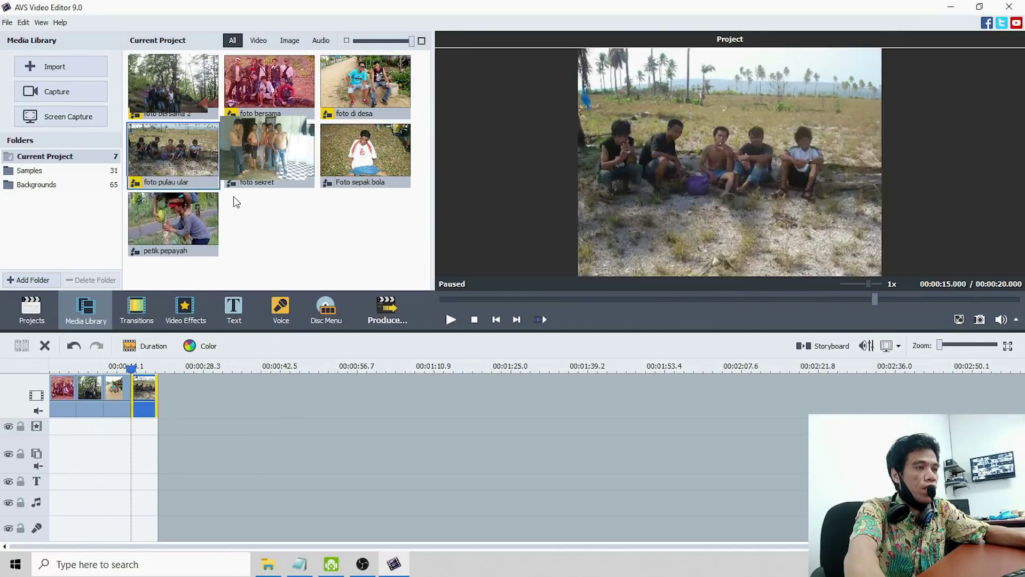
drag(313, 143, 176, 394)
drag(363, 158, 213, 394)
drag(176, 224, 224, 394)
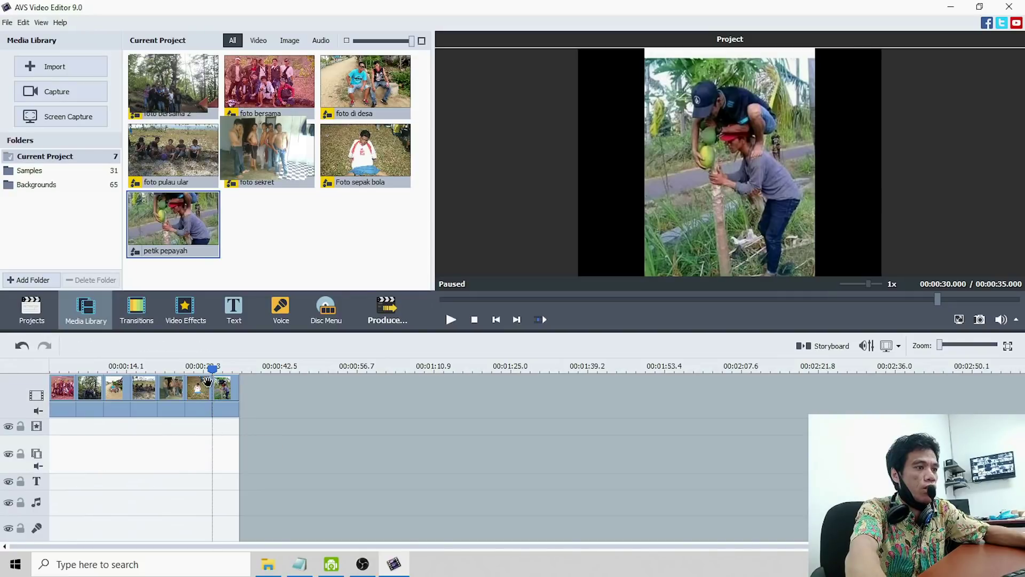
Return the playhead to the start of the timeline and play the photo sequence.
drag(212, 369, 99, 367)
key(Home)
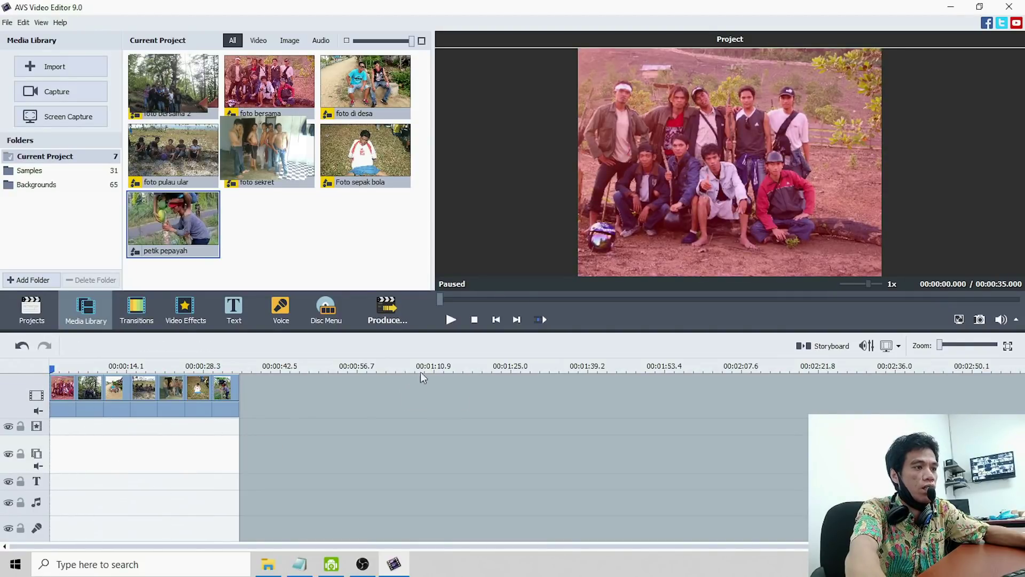
click(452, 321)
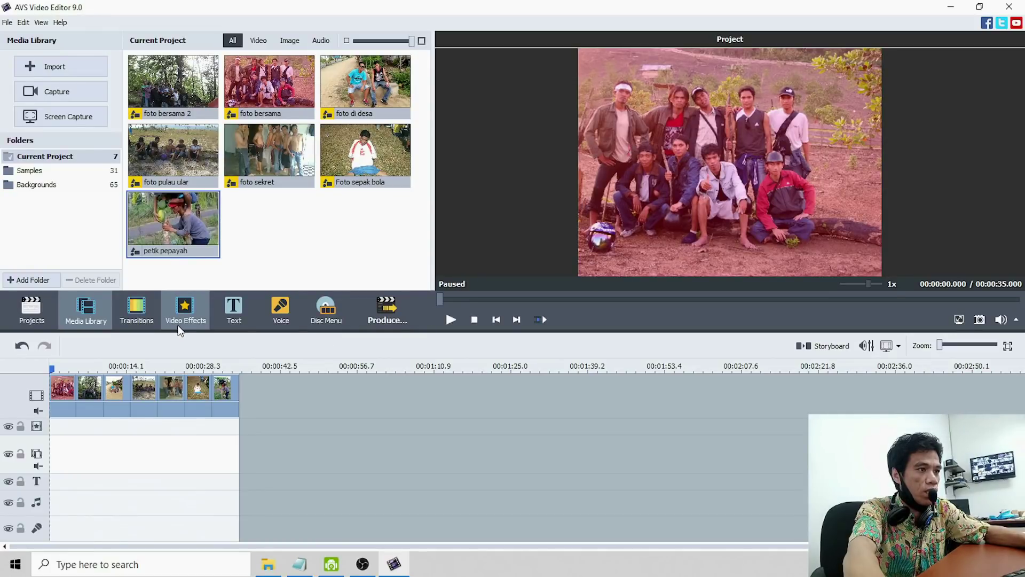
Insert the Twist Right Top transition between foto bersama and foto bersama 2, and move petik pepayah ahead of Foto sepak bola.
click(137, 313)
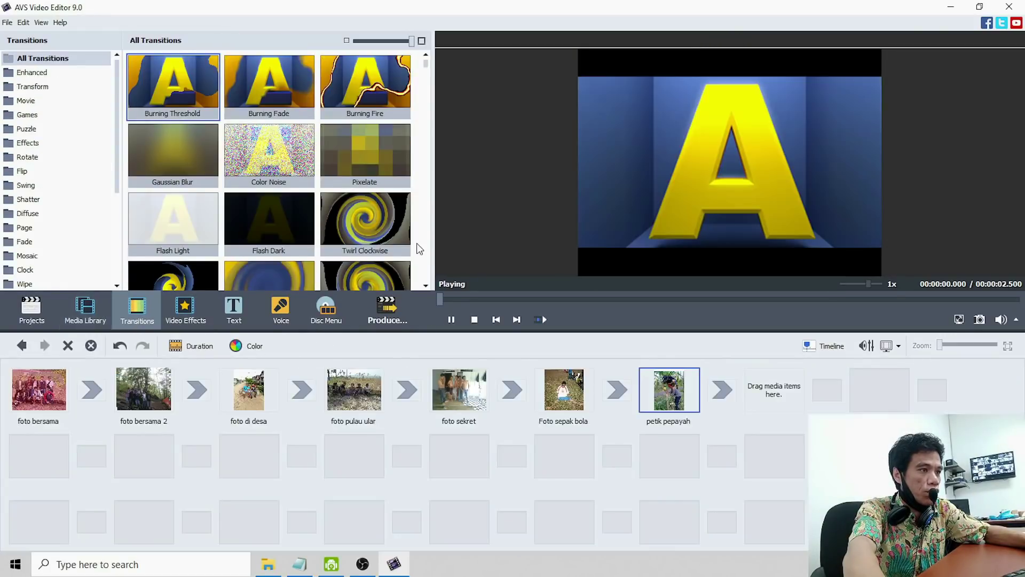
scroll(264, 162, down, 3)
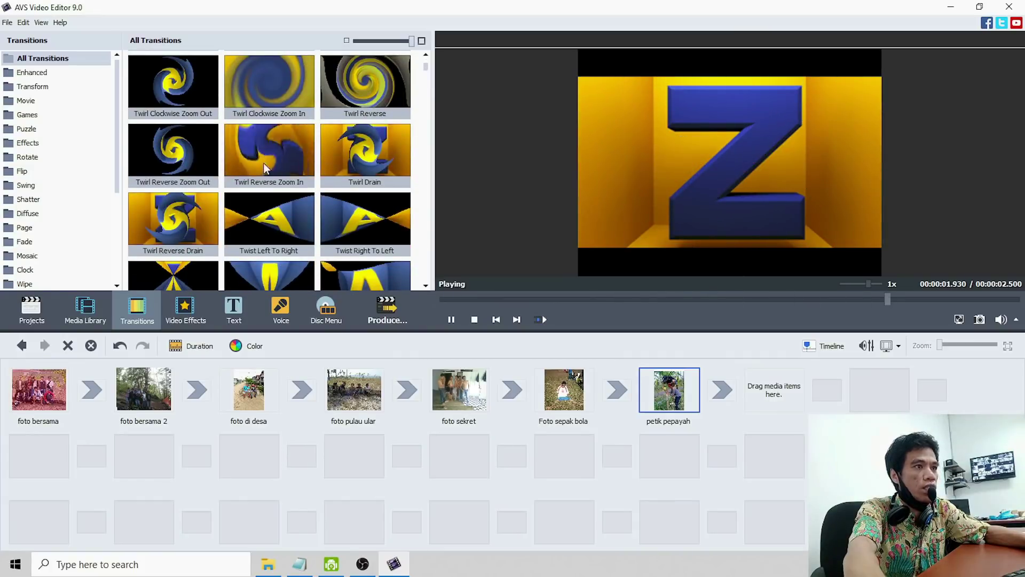
scroll(264, 162, down, 3)
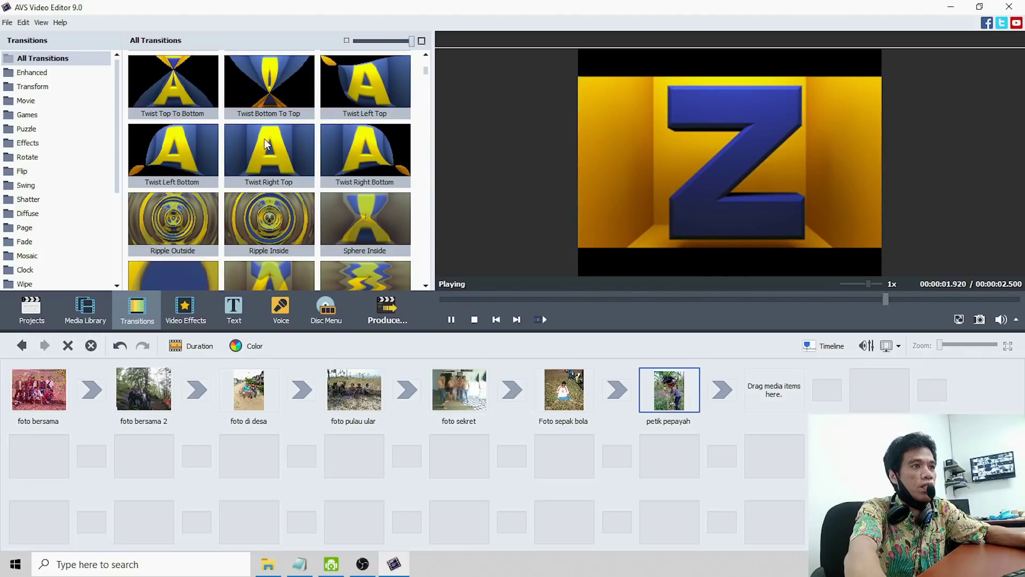
drag(256, 151, 92, 390)
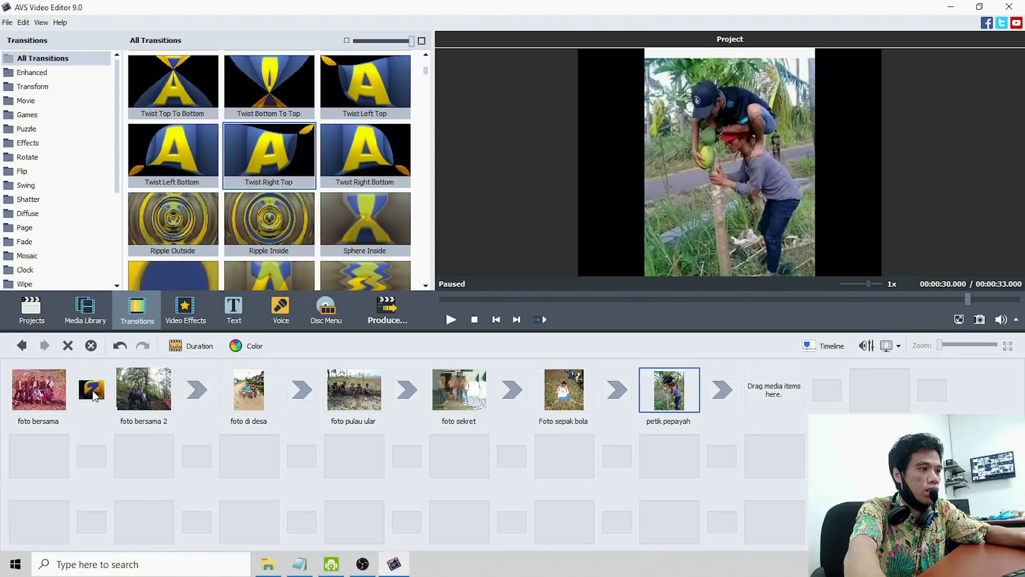
click(22, 346)
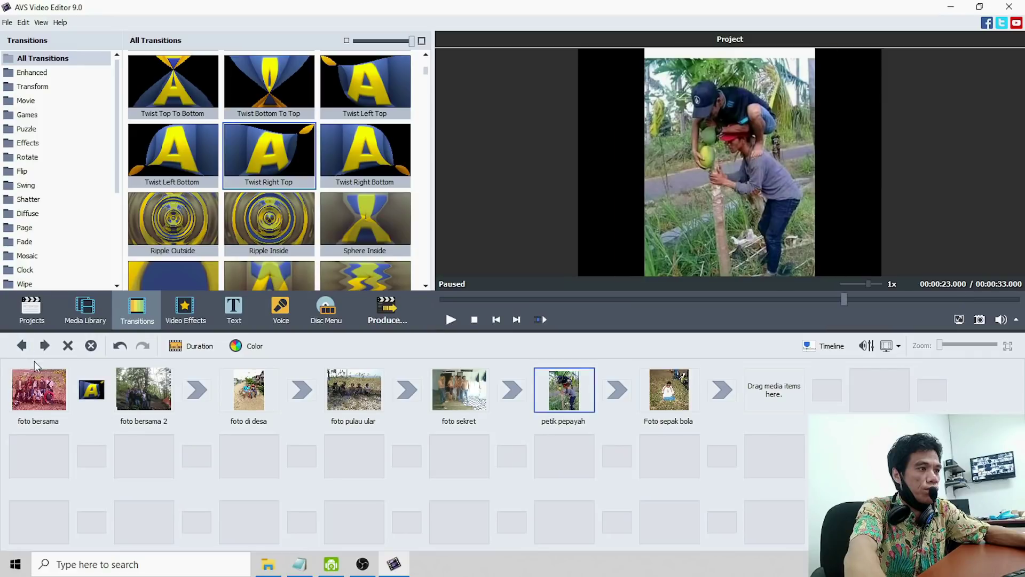
Return to the timeline view and play the project from the start through the first transition.
click(822, 352)
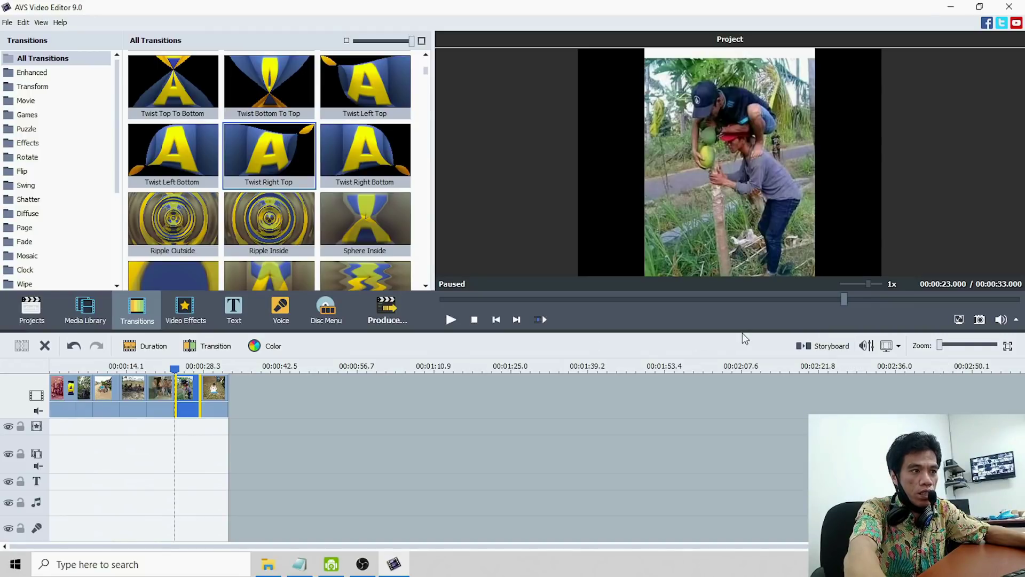
click(825, 347)
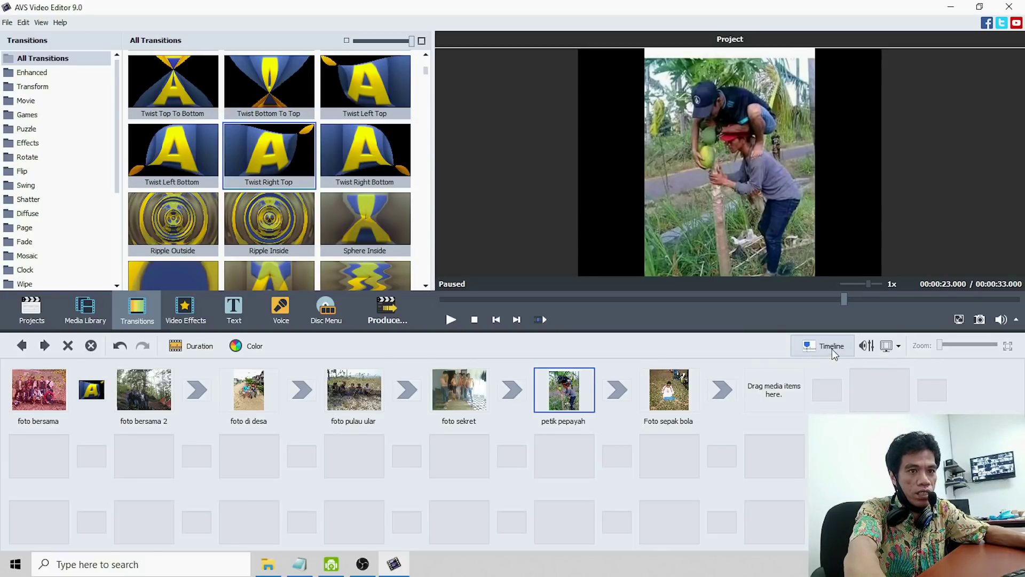
click(841, 352)
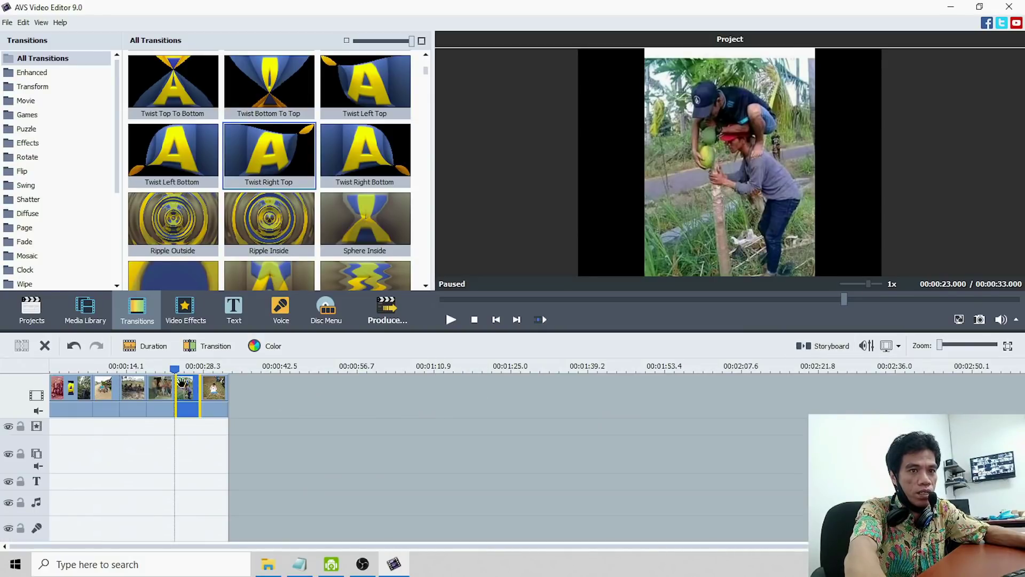
drag(174, 369, 48, 403)
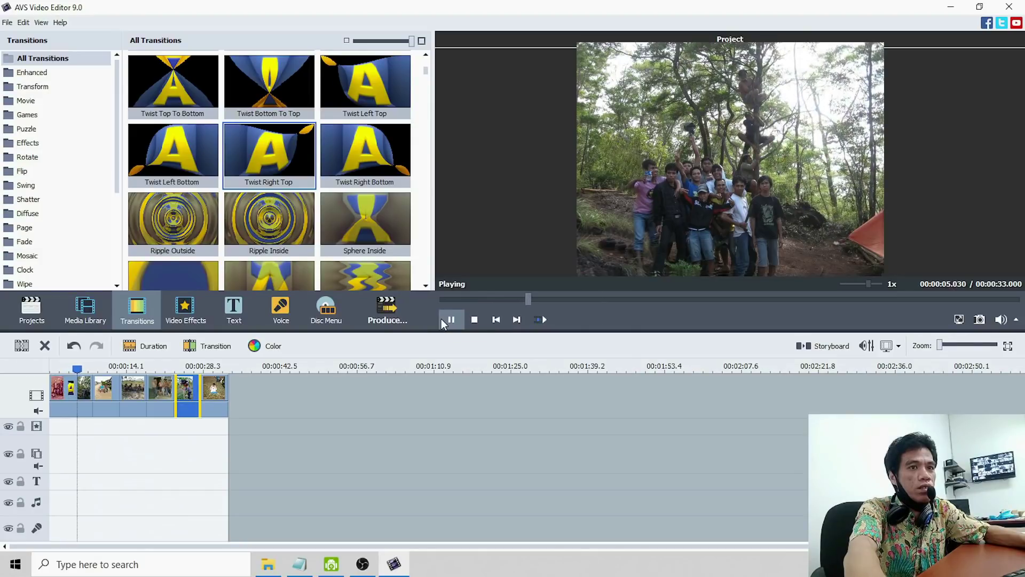
click(458, 322)
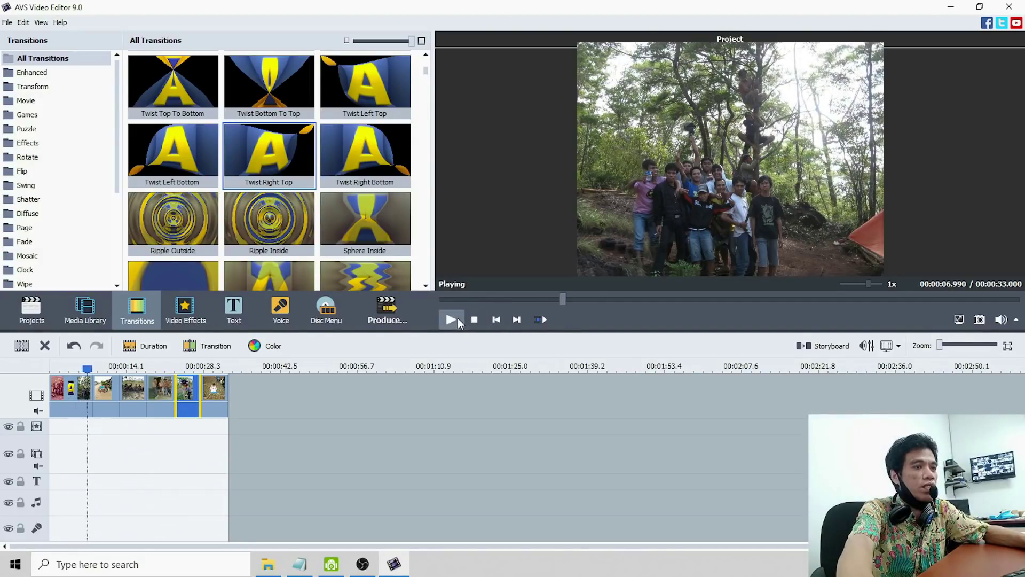
Insert the Small Rhombuses transition between foto bersama 2 and foto di desa on the storyboard.
mouse_move(291, 175)
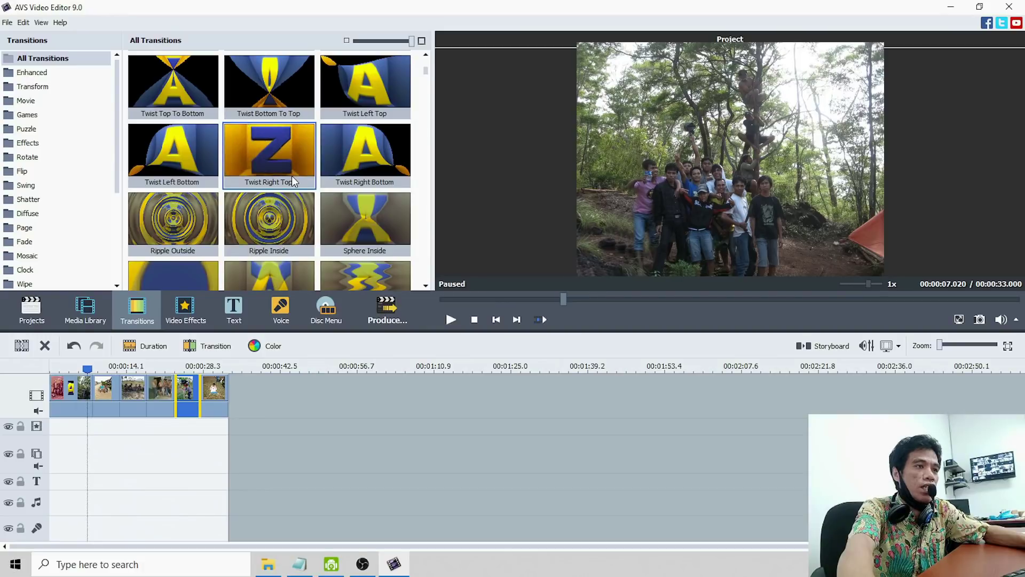
scroll(288, 205, down, 5)
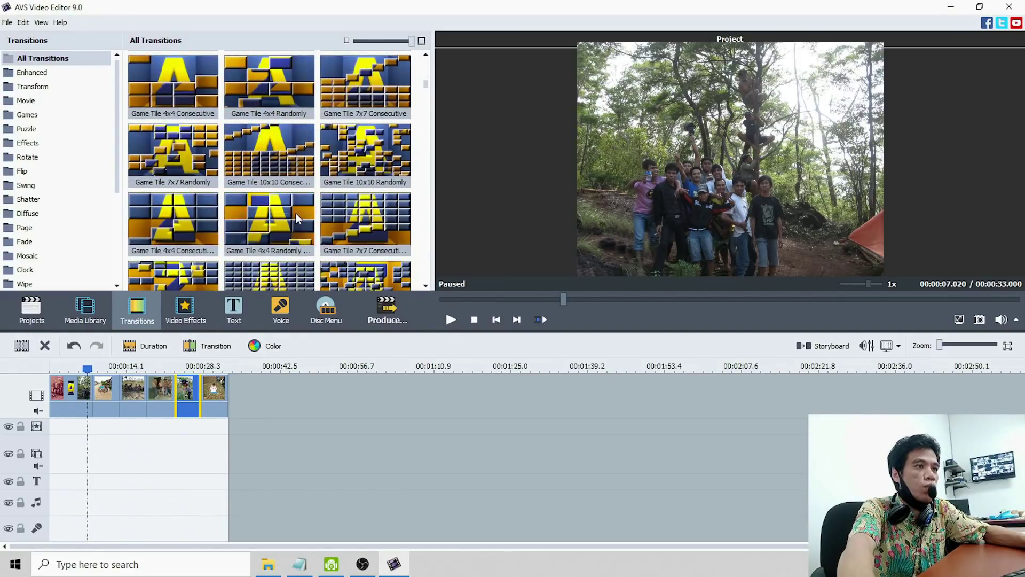
scroll(291, 215, down, 3)
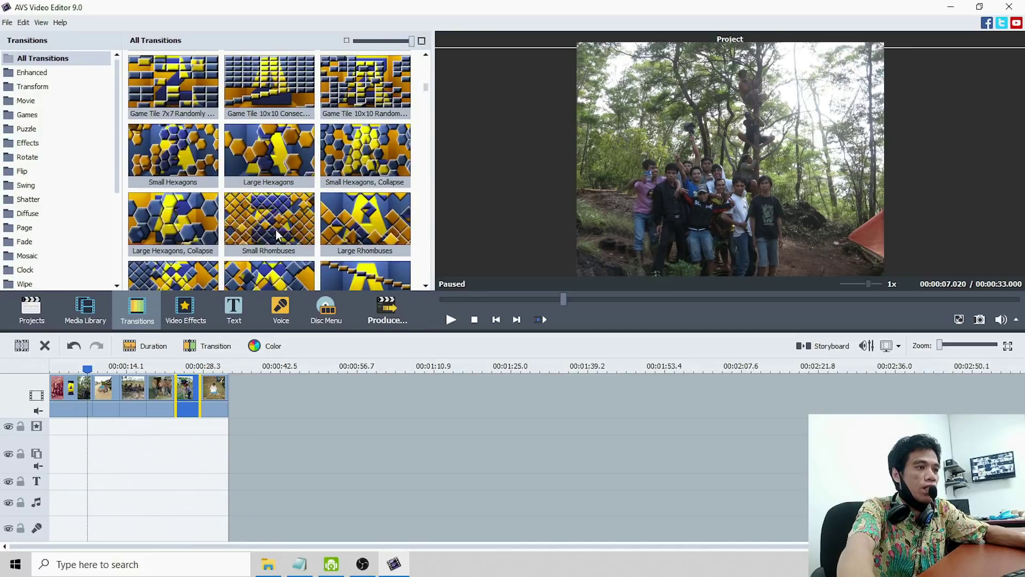
click(272, 227)
drag(271, 227, 260, 206)
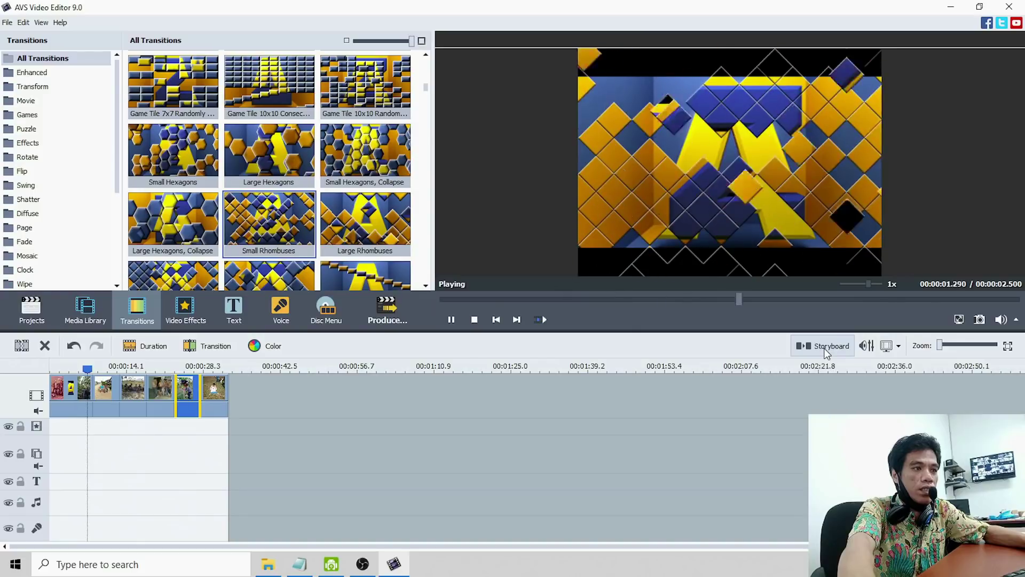
click(825, 351)
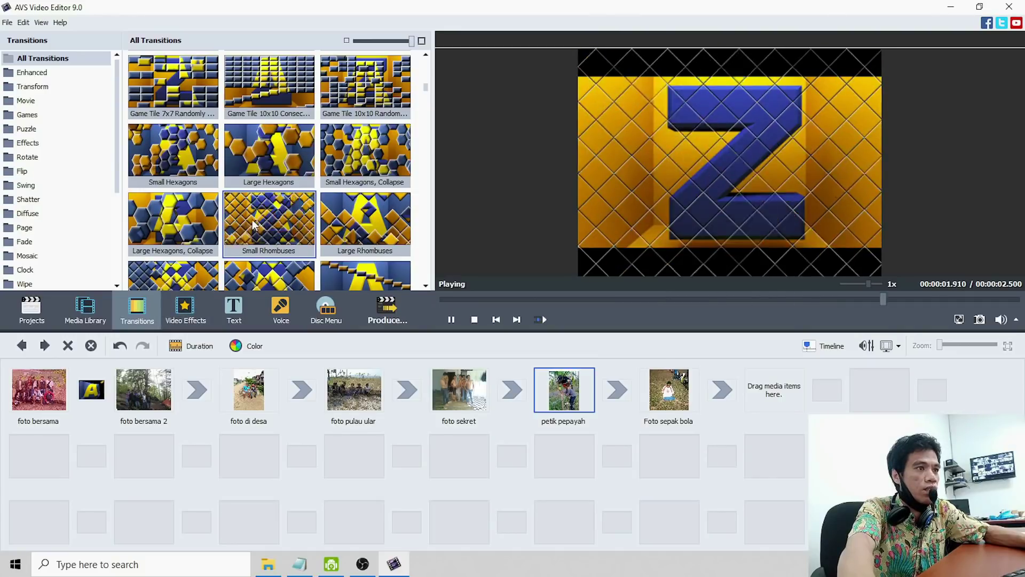
drag(257, 213, 194, 389)
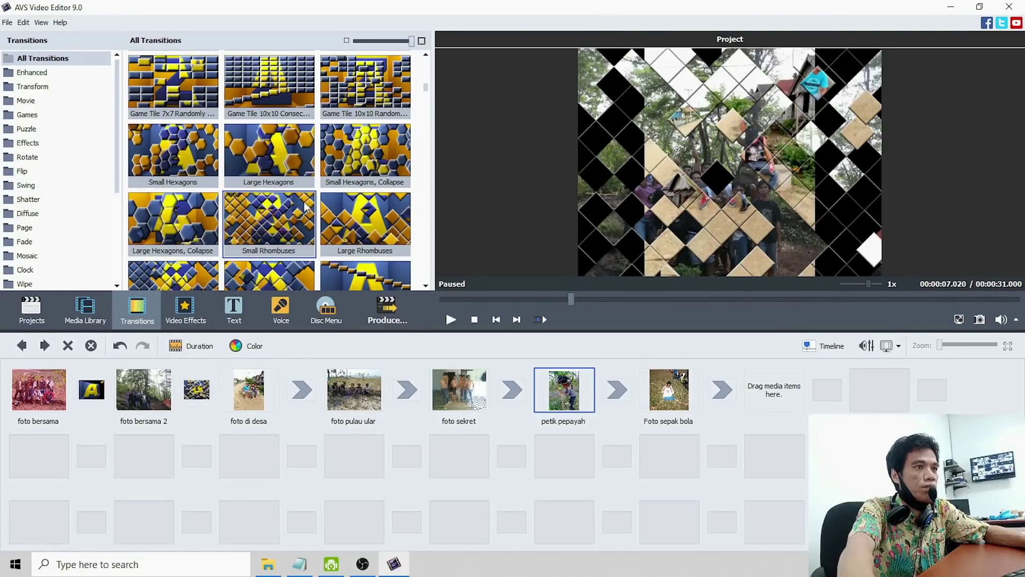
Insert the Rotate Twice Out transition between foto di desa and foto pulau ular, and another transition between foto pulau ular and foto sekret.
drag(355, 160, 291, 382)
scroll(245, 169, down, 10)
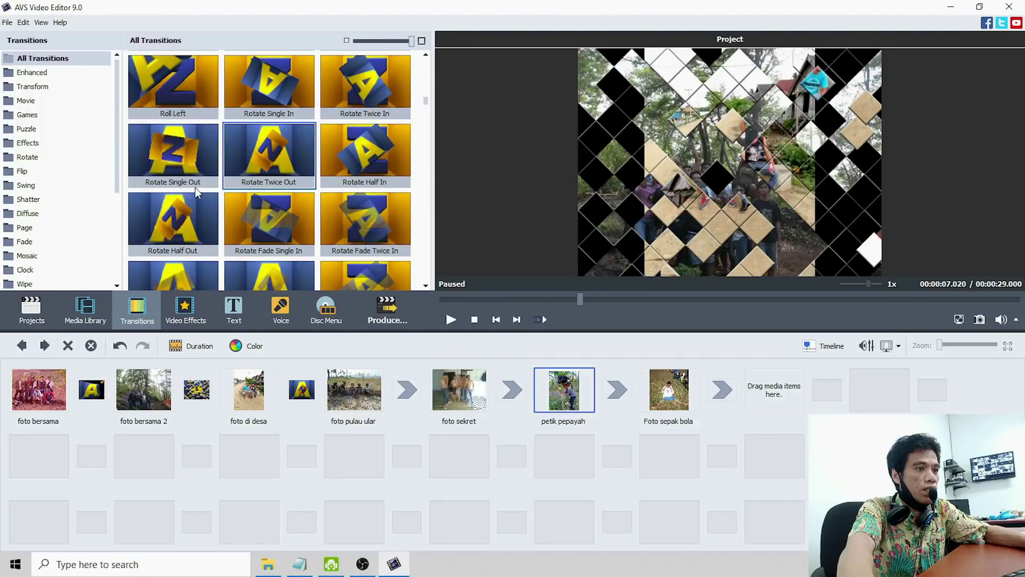
scroll(196, 187, down, 3)
drag(198, 187, 390, 393)
scroll(291, 209, down, 5)
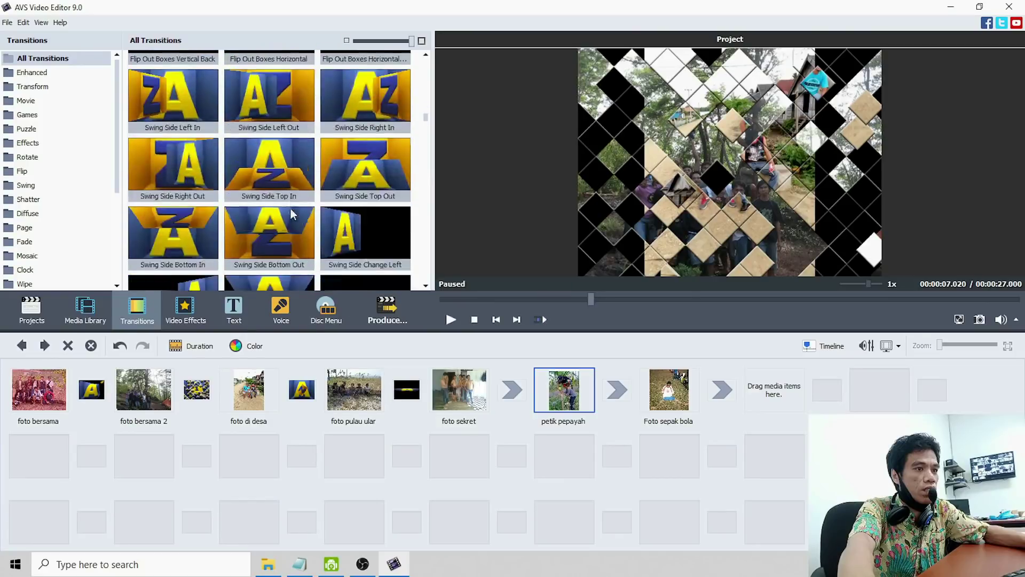
Insert Swing Side Bottom Out after foto sekret and Shatter Side Right To Left after petik pepayah, and try Diffuse Bottom To Top after Foto sepak bola.
drag(259, 221, 512, 395)
scroll(172, 220, down, 3)
drag(173, 217, 617, 389)
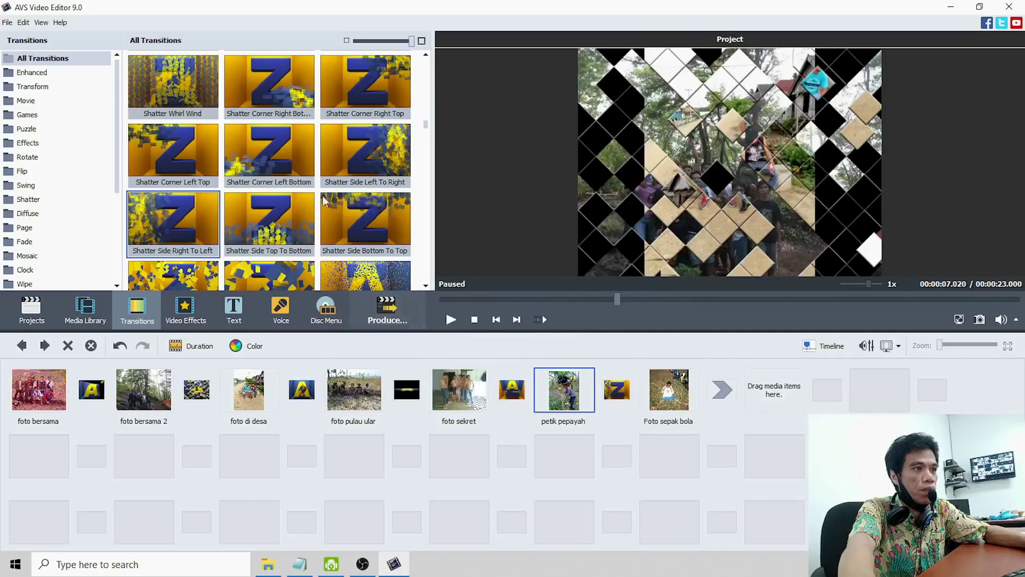
scroll(392, 169, down, 3)
drag(392, 169, 726, 401)
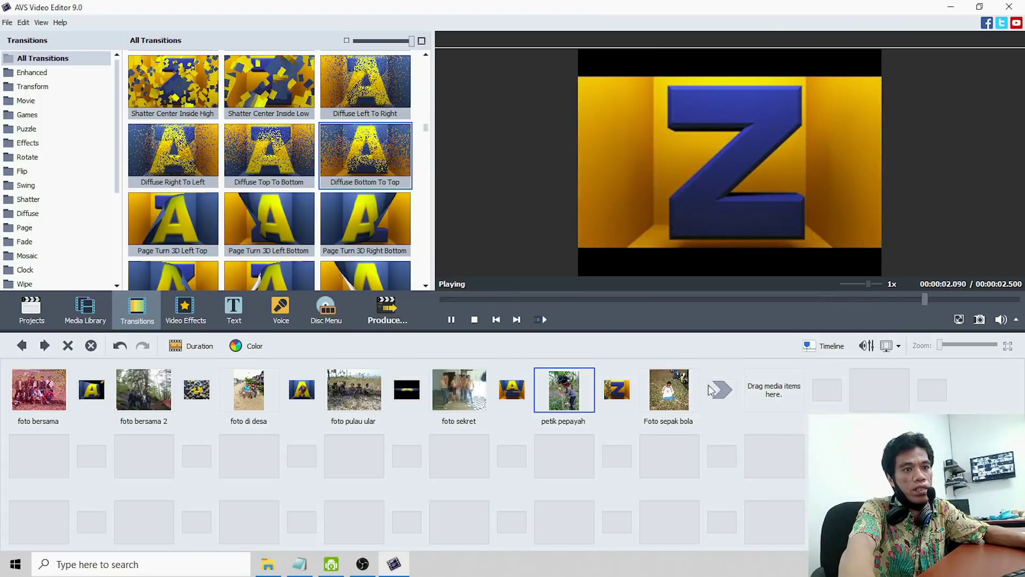
Return to the timeline view and play the whole slideshow from the start to check the transitions.
click(809, 346)
click(53, 368)
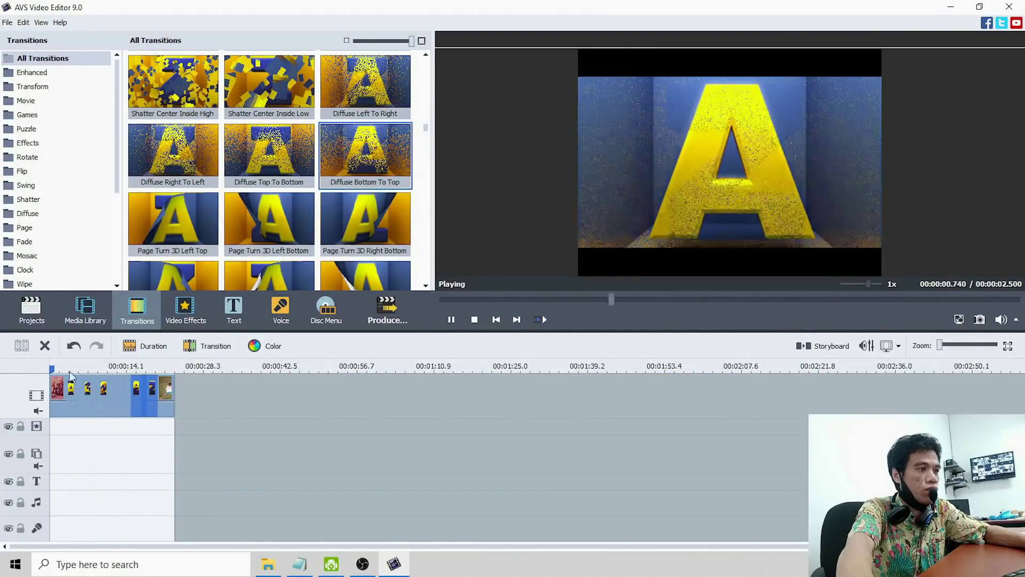
click(448, 320)
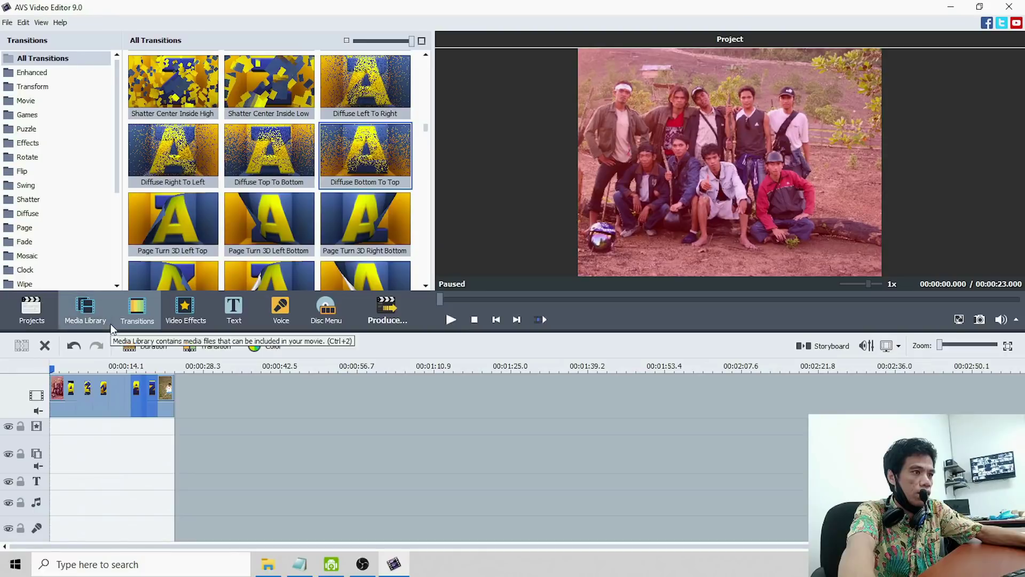
Browse the full video effects library for effects that could be applied to the photos.
click(182, 309)
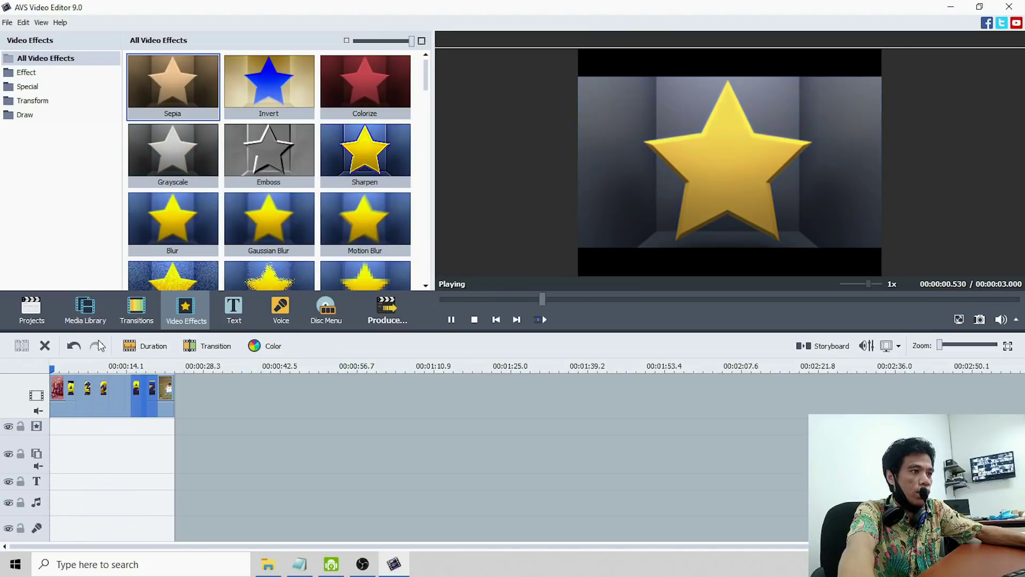
click(825, 345)
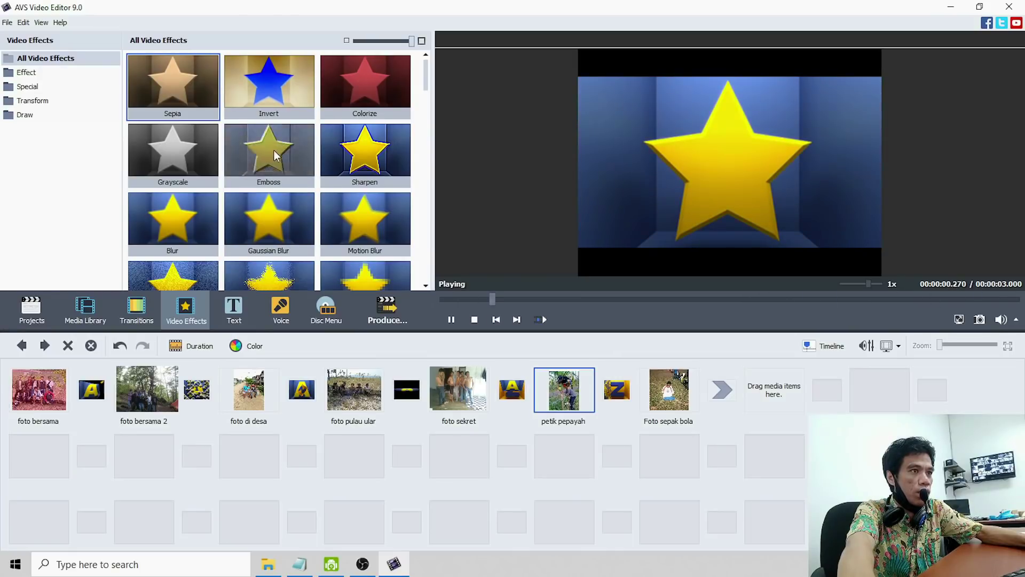
scroll(274, 152, down, 5)
scroll(274, 152, down, 1)
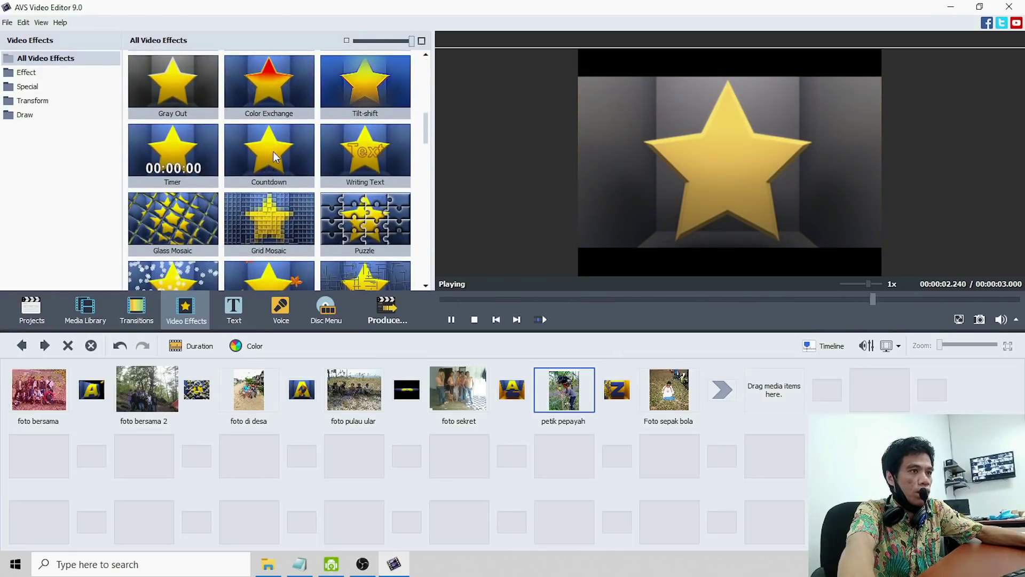
scroll(273, 151, up, 6)
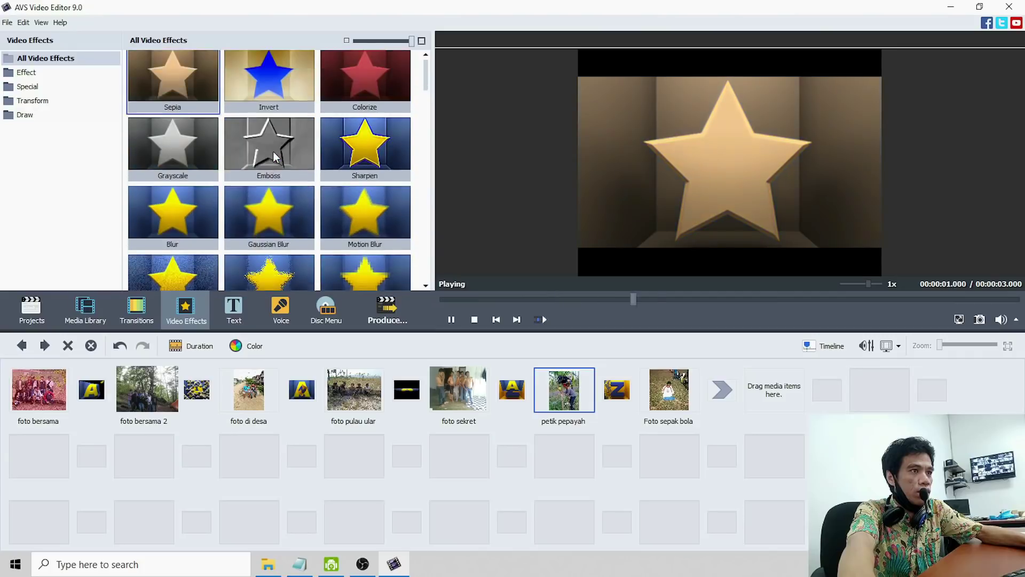
scroll(274, 158, down, 8)
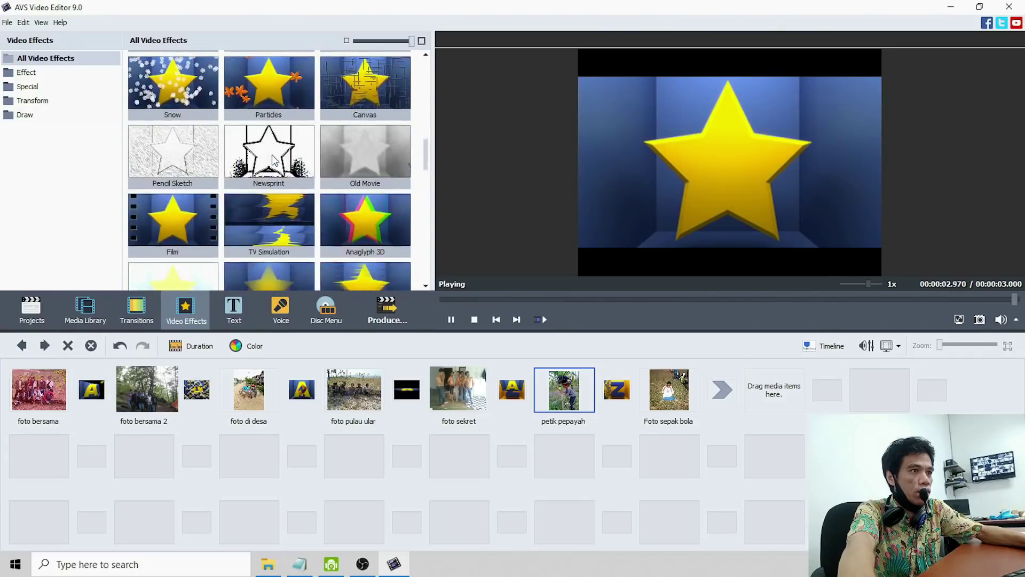
scroll(272, 158, down, 8)
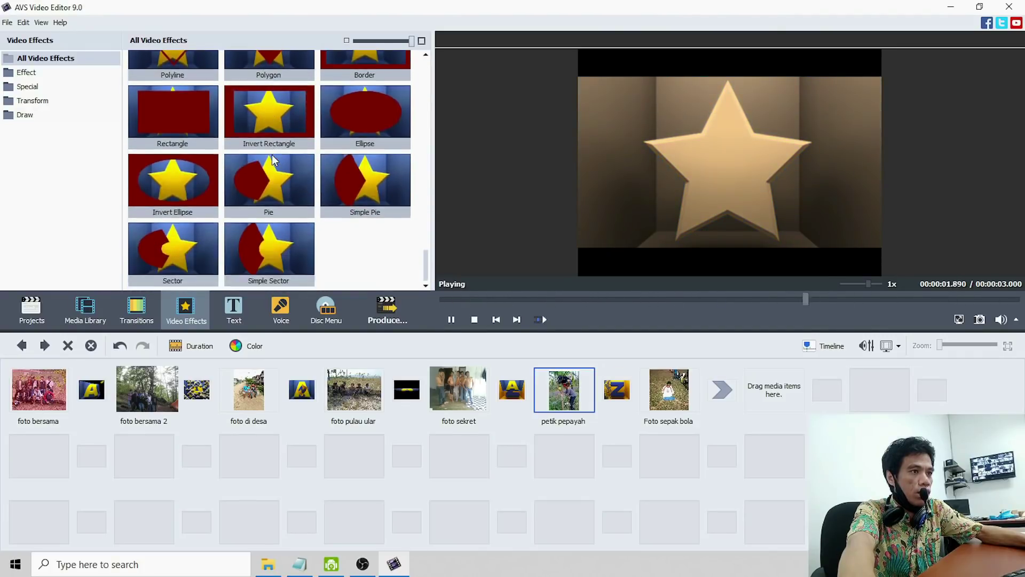
scroll(272, 159, up, 10)
scroll(273, 158, up, 1)
scroll(272, 159, up, 2)
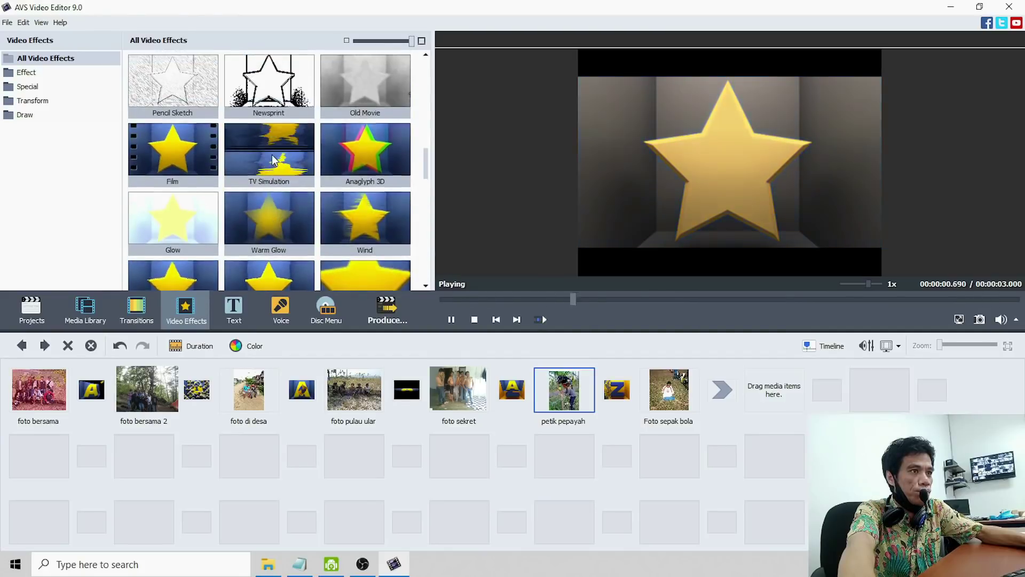
scroll(272, 159, up, 3)
scroll(272, 158, down, 5)
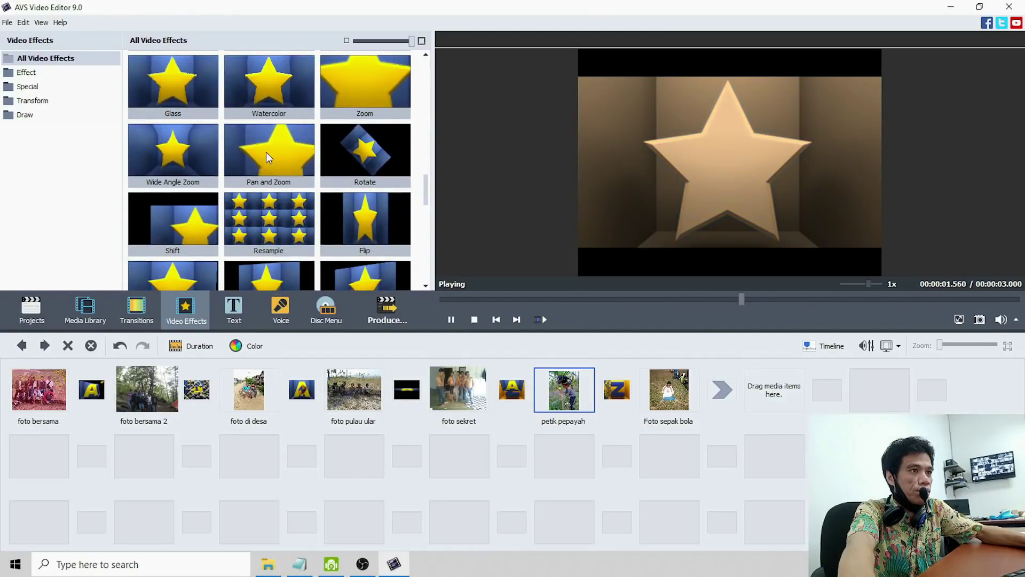
scroll(265, 154, down, 3)
scroll(266, 166, down, 3)
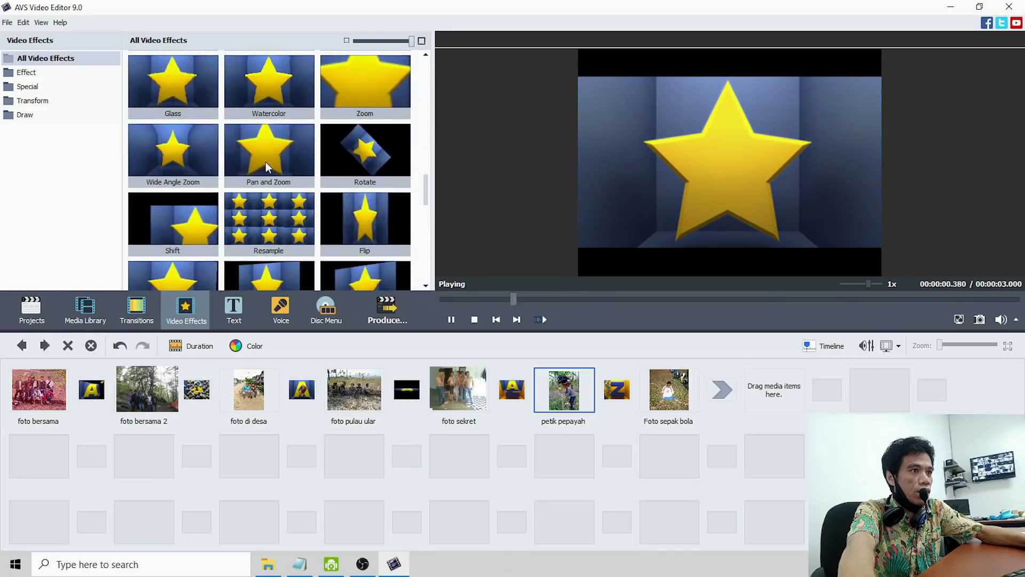
Add the Pan and Zoom effect over foto bersama on the timeline, trim it to 3 seconds, and play it from the start.
drag(266, 148, 261, 150)
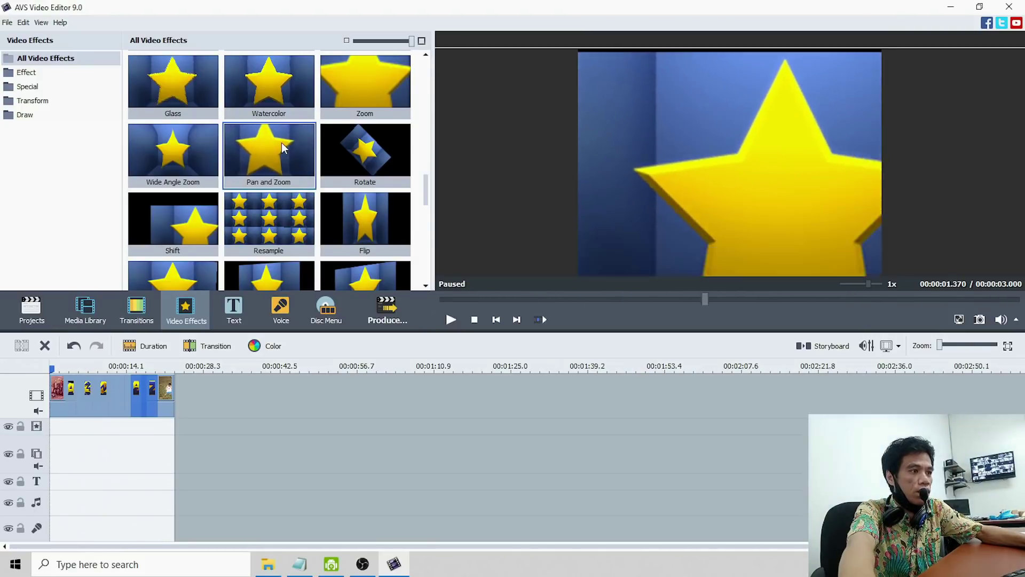
drag(281, 143, 60, 427)
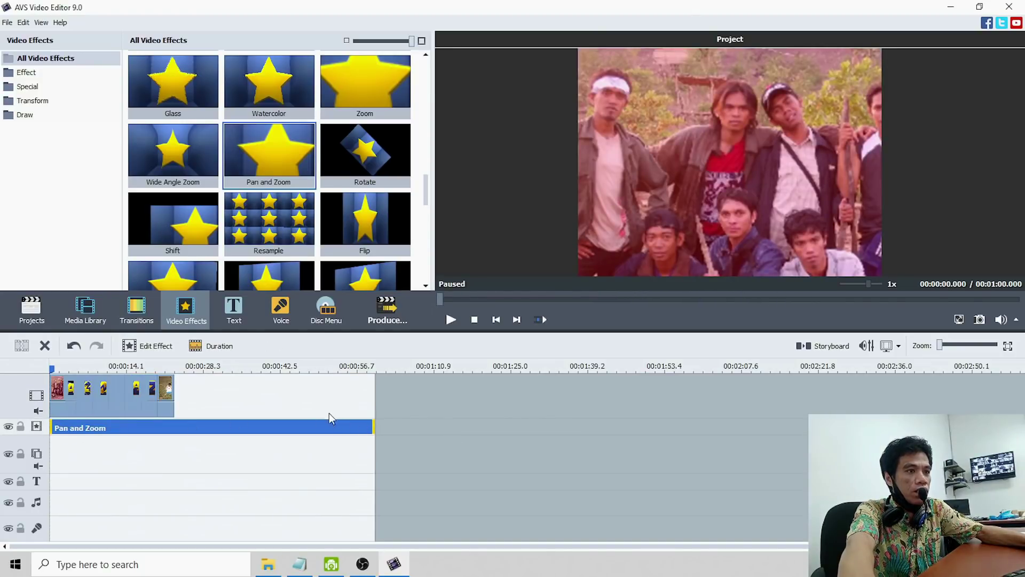
mouse_move(373, 425)
mouse_down()
mouse_move(96, 427)
mouse_move(373, 425)
mouse_up()
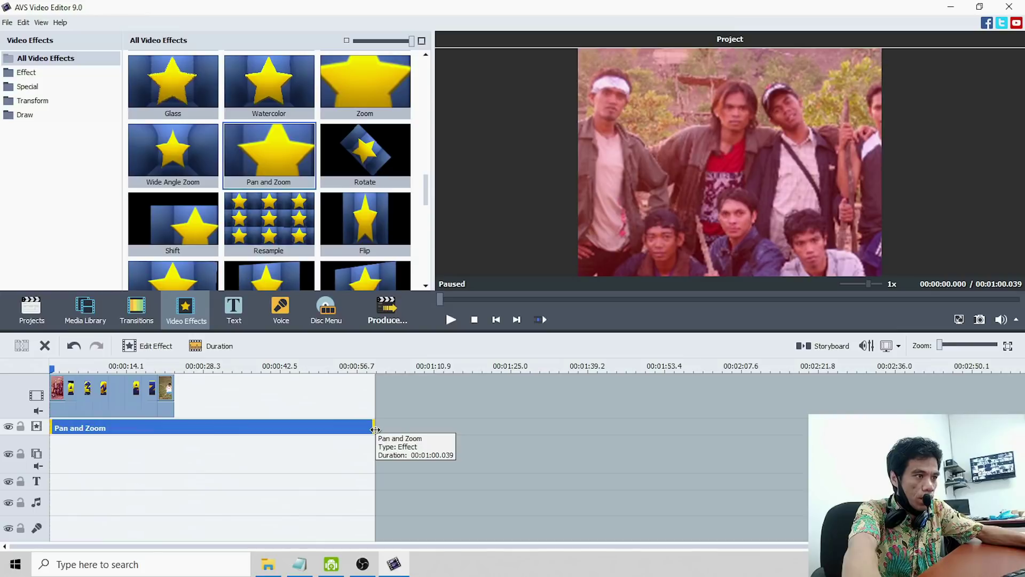
drag(235, 427, 65, 427)
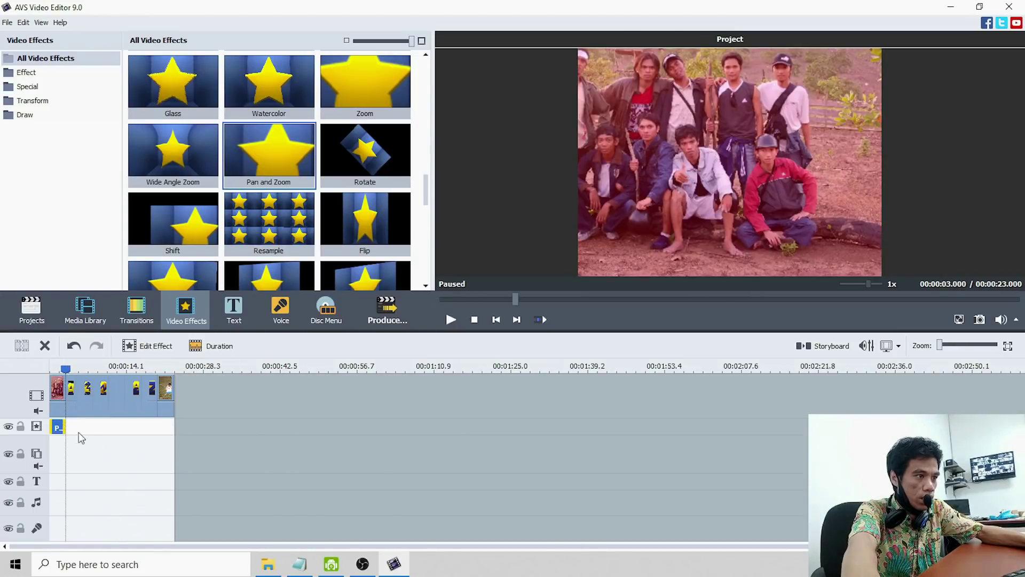
drag(66, 366, 51, 368)
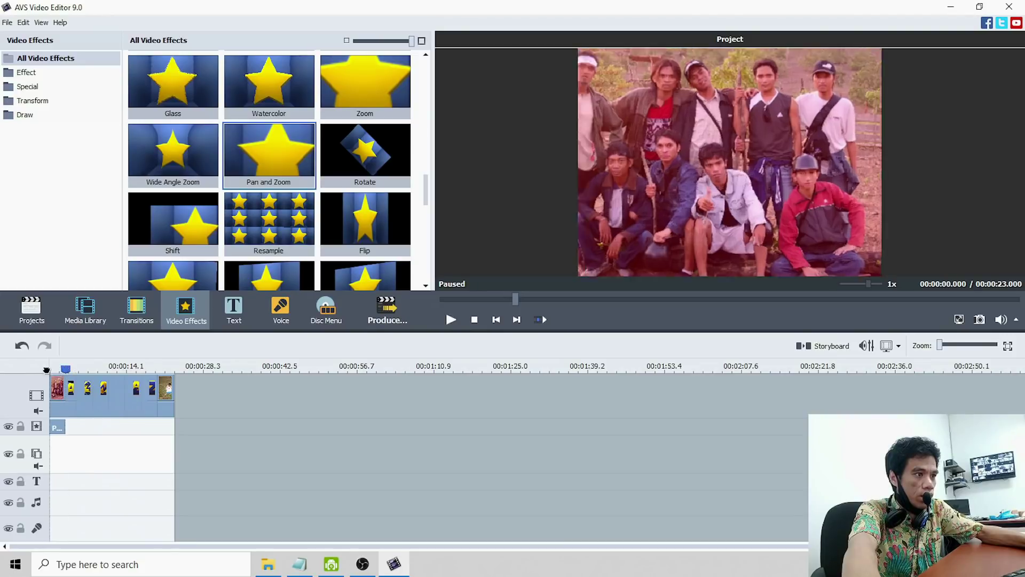
click(451, 321)
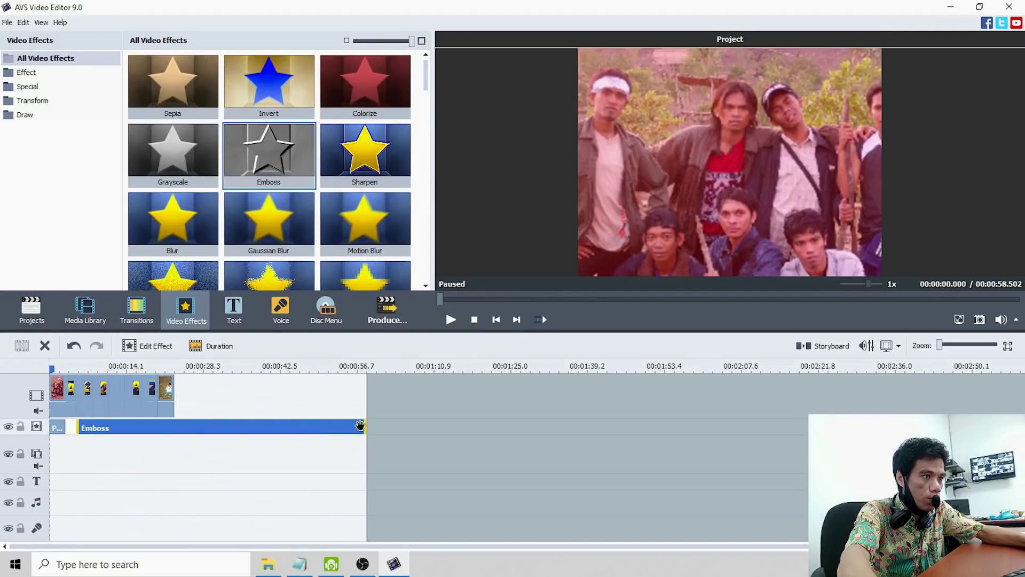
Add the Emboss effect after Pan and Zoom, trim it to end at 20 seconds, and play the project from the start.
drag(360, 426, 333, 428)
drag(191, 449, 172, 450)
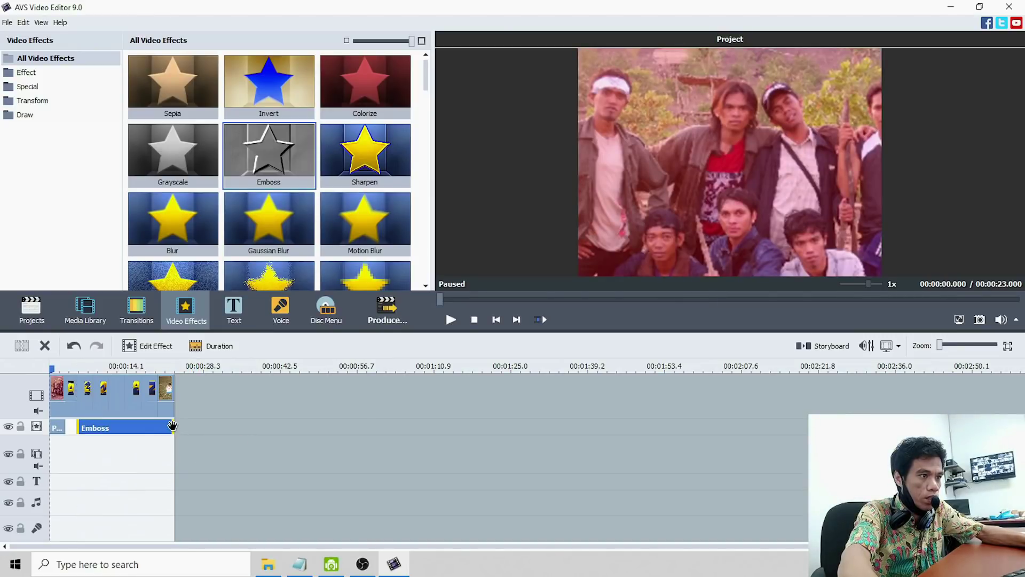
drag(174, 427, 356, 436)
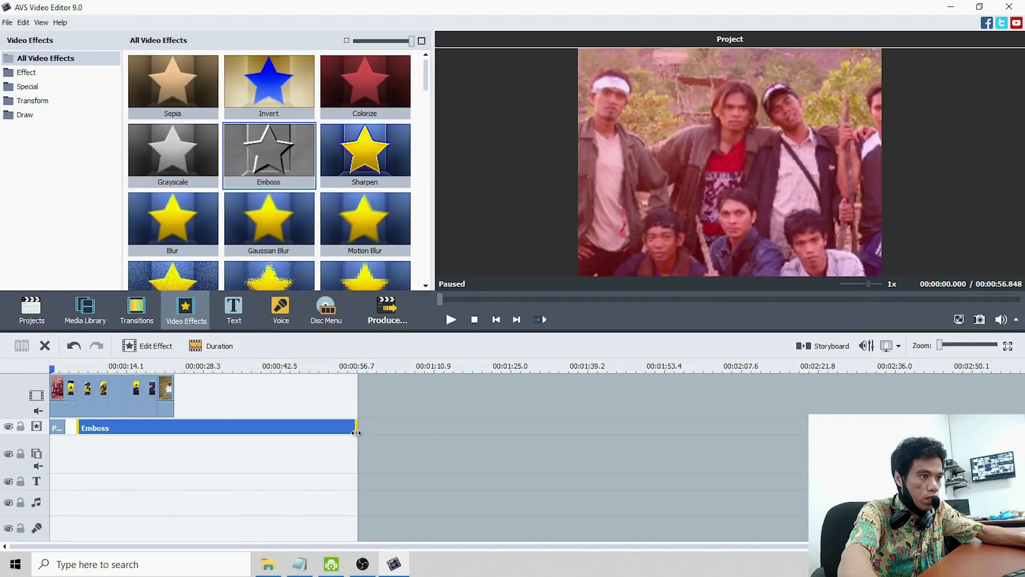
drag(172, 434, 160, 438)
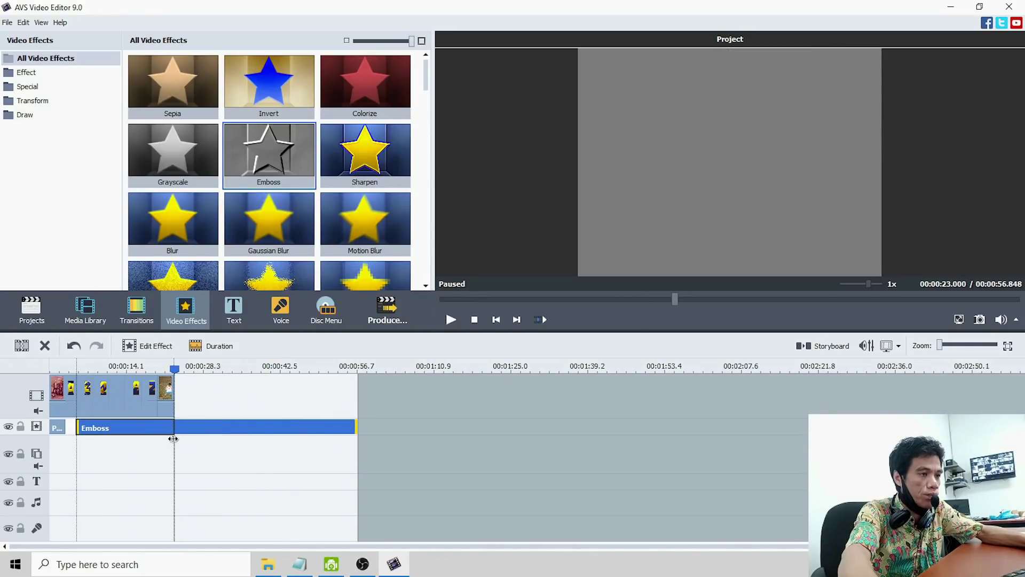
drag(177, 438, 162, 443)
key(ctrl+z)
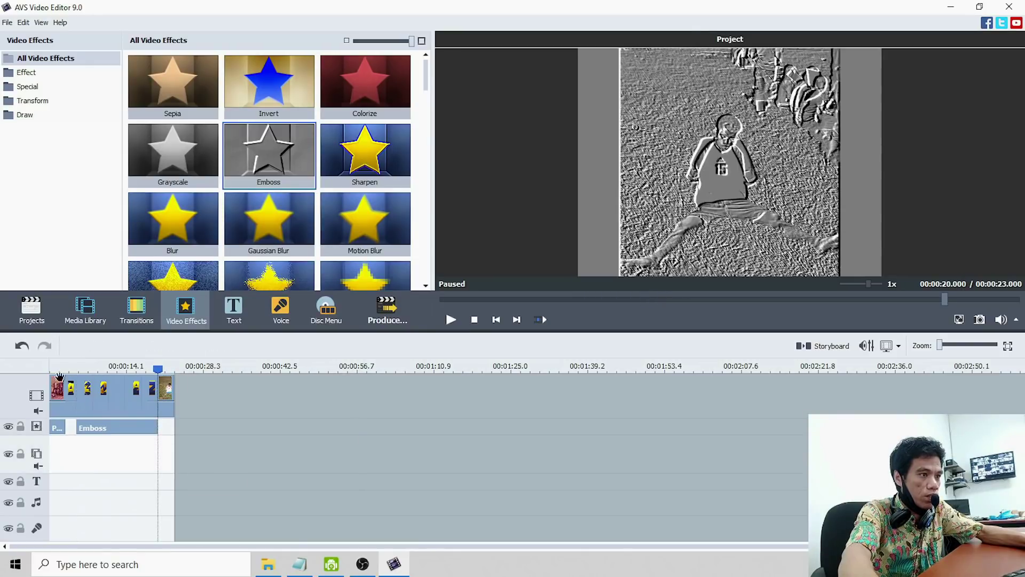
click(51, 365)
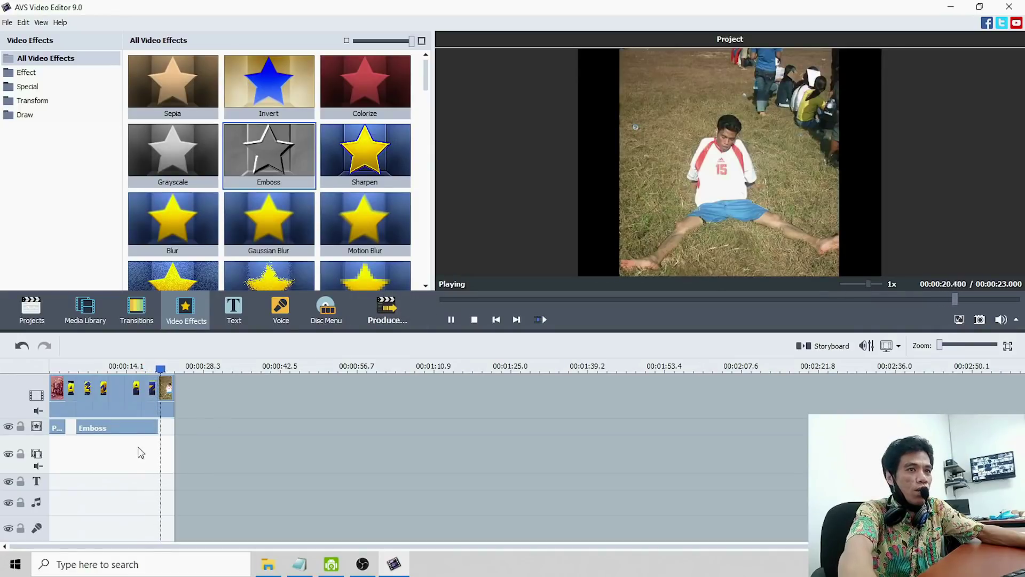
Delete the Emboss effect from the timeline's effects track.
click(129, 428)
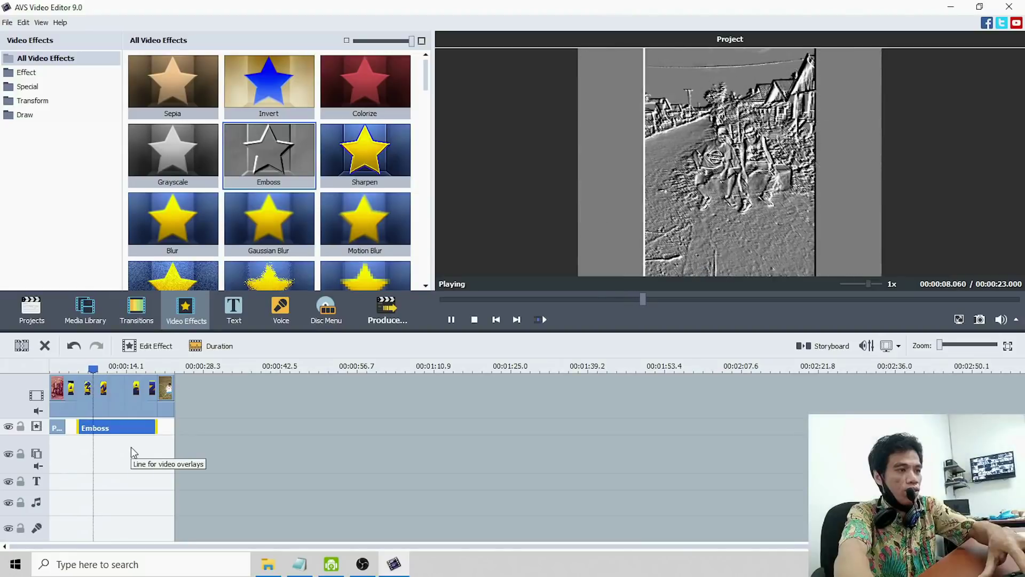
key(Delete)
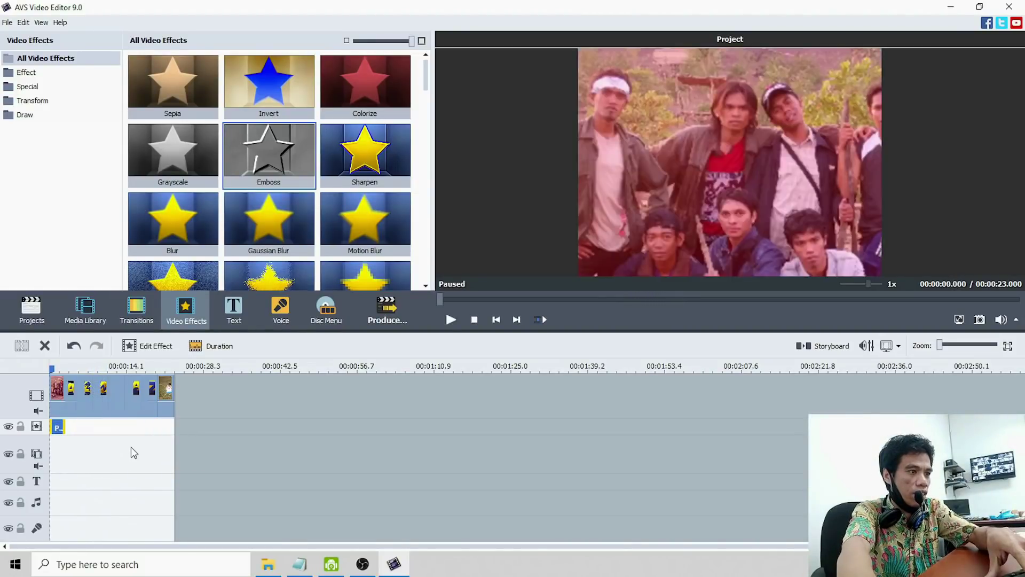
Add the Snow effect right after Pan and Zoom on the effects track and trim it to end where the last photo begins.
scroll(198, 163, down, 3)
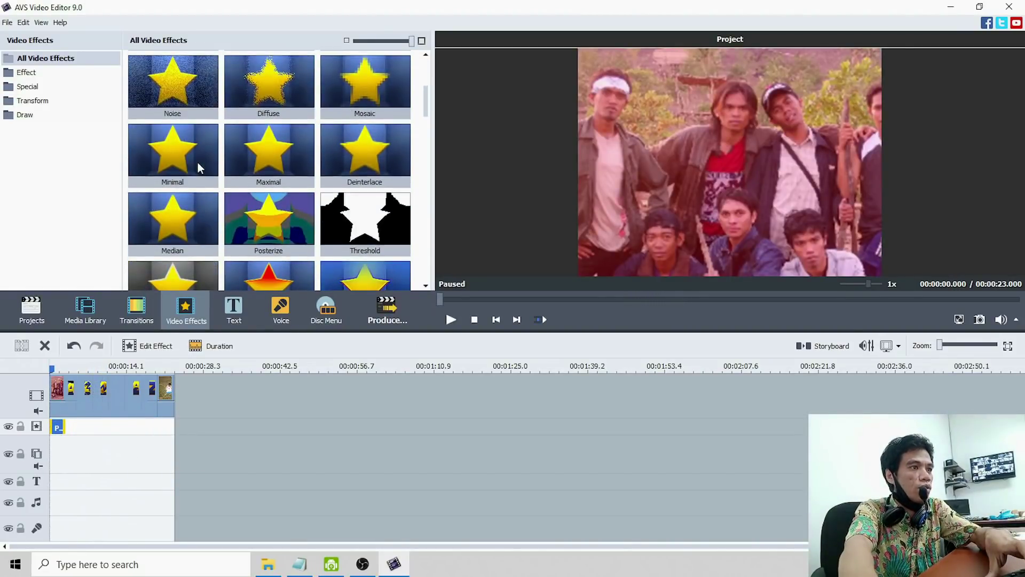
click(256, 152)
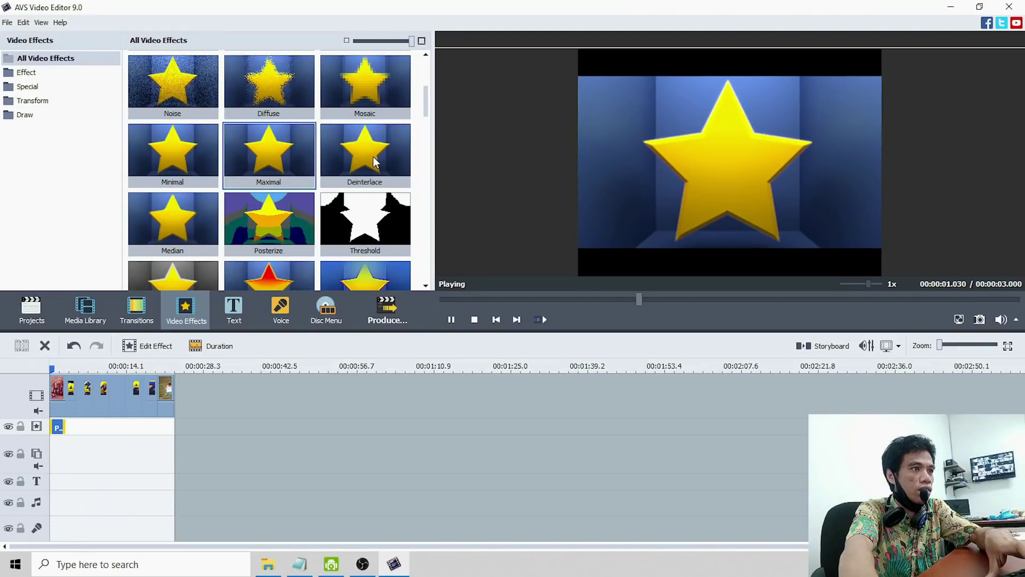
scroll(347, 165, down, 1)
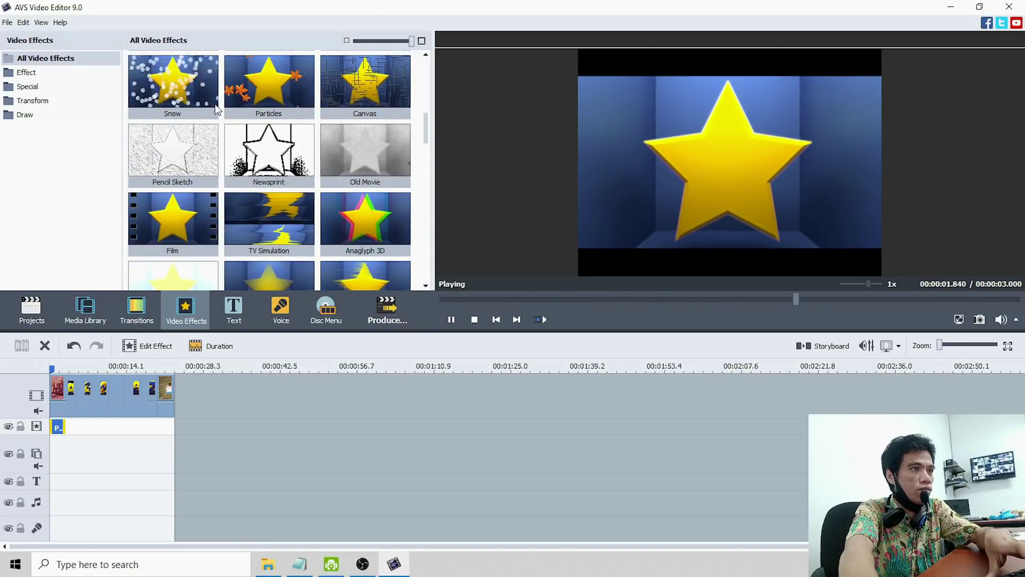
scroll(191, 149, down, 2)
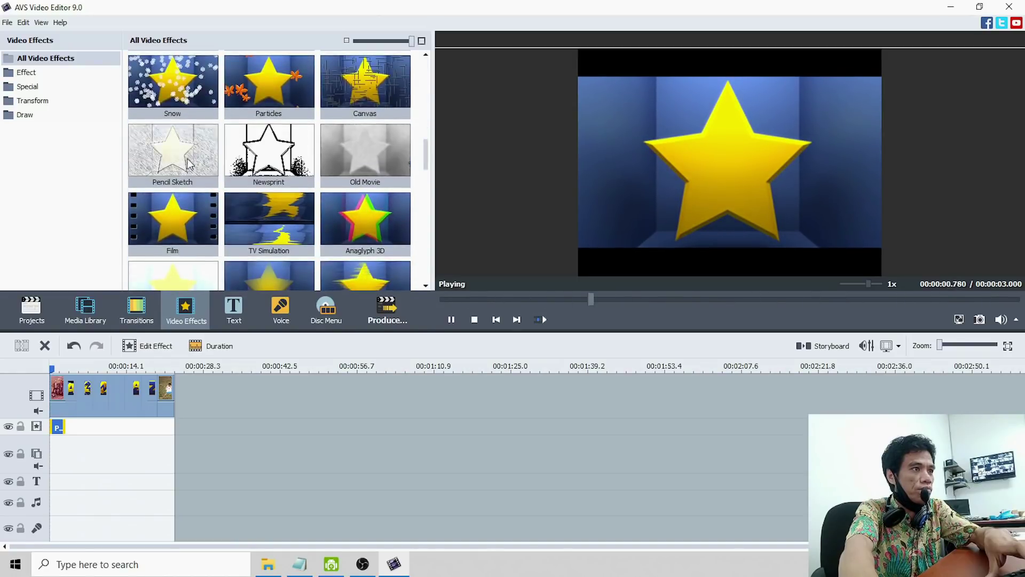
click(172, 71)
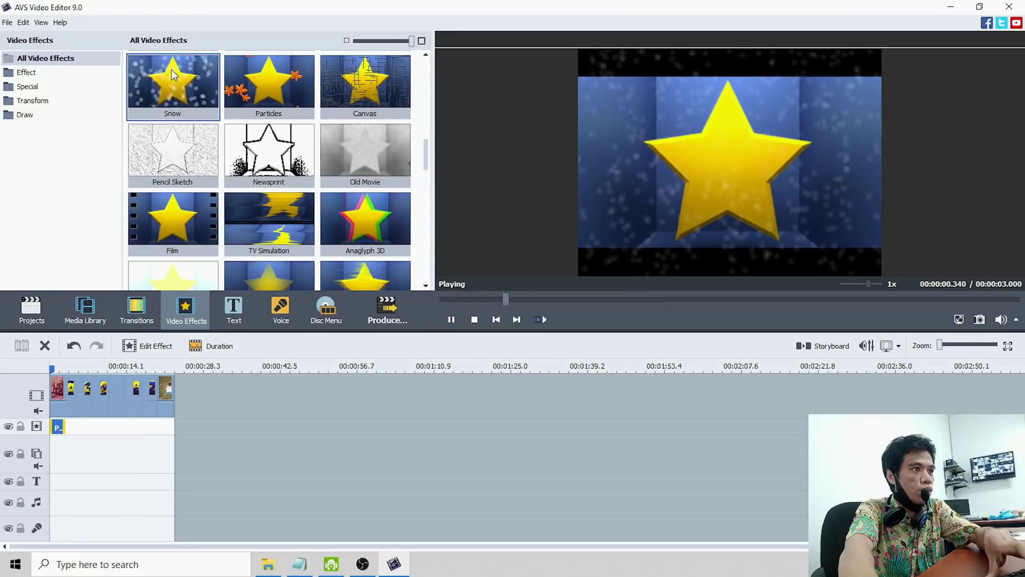
drag(171, 69, 81, 427)
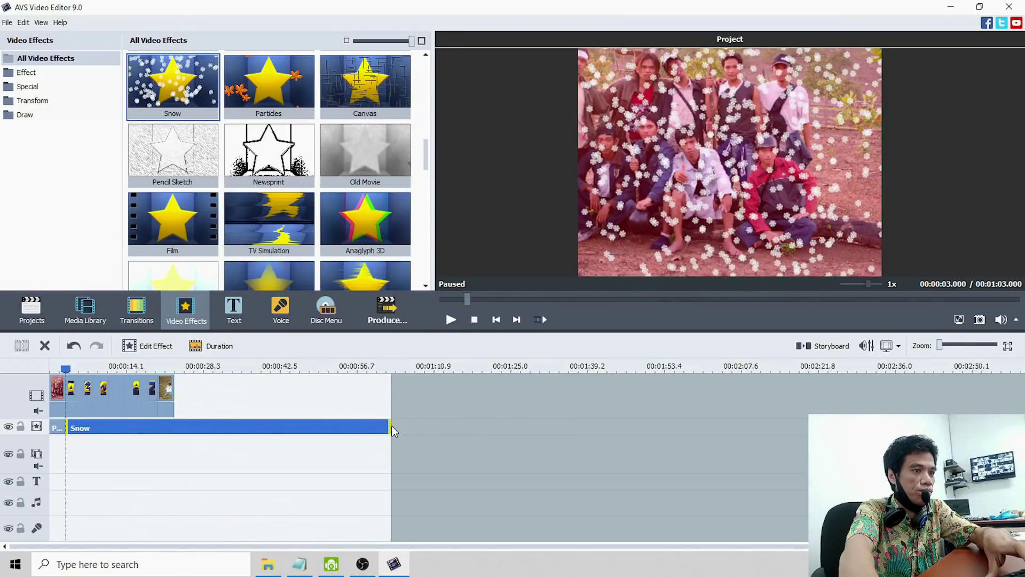
drag(392, 430, 155, 430)
Play the project from the start to preview the Snow effect over the photos.
click(53, 368)
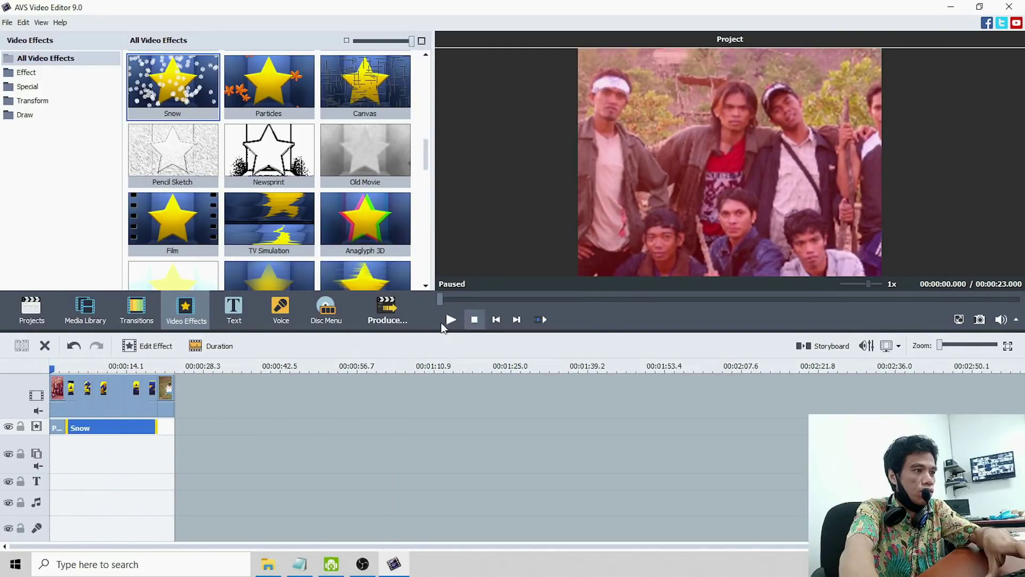
click(451, 319)
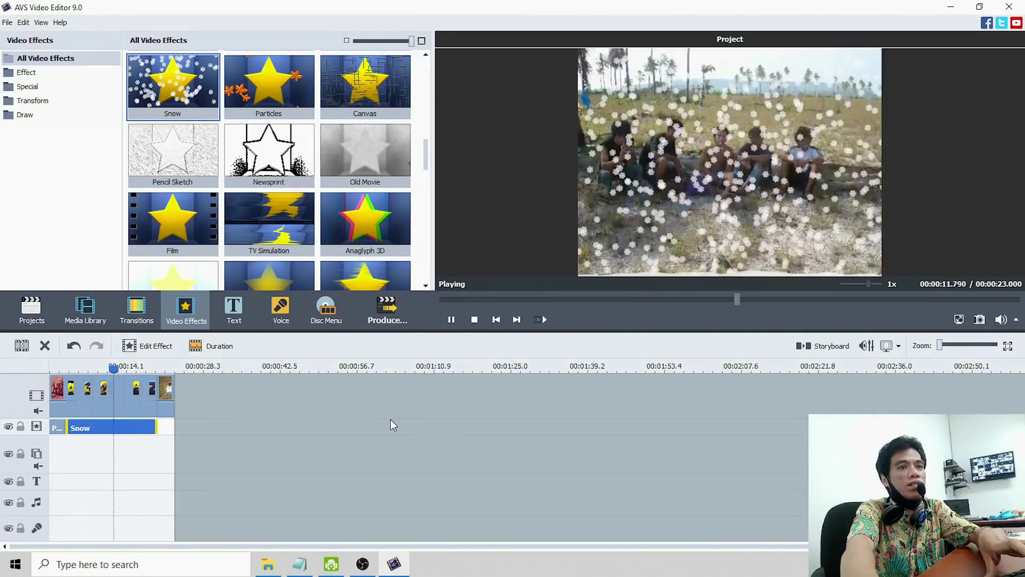
click(112, 468)
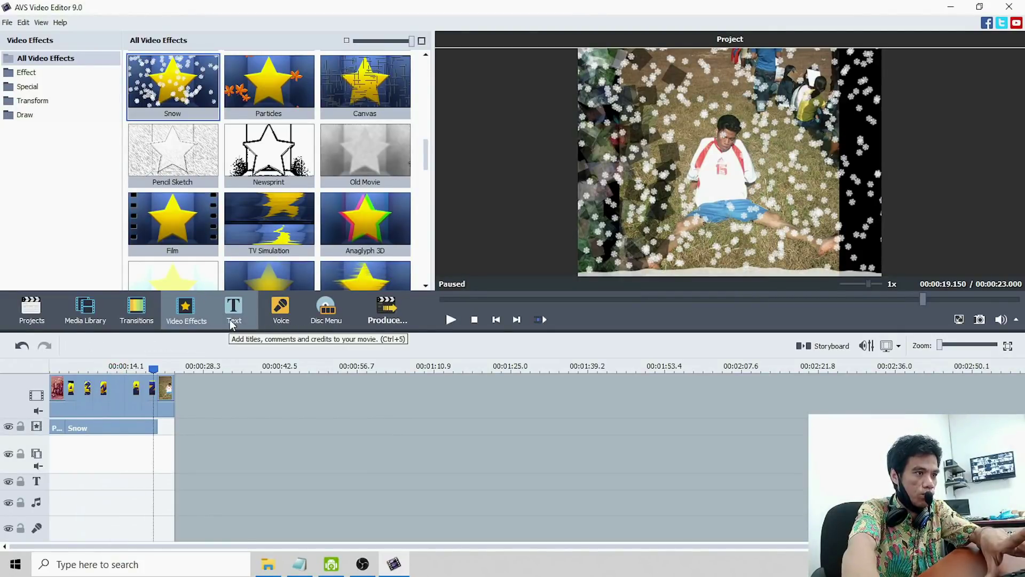
Place the Simple 01 title from the Simple text types at the start of the timeline's text track.
click(55, 393)
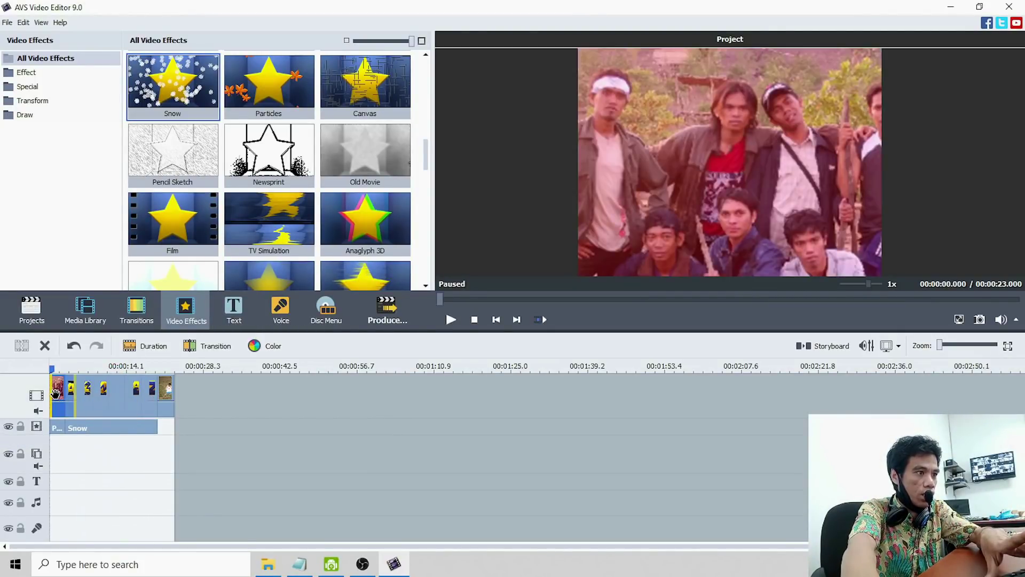
click(229, 315)
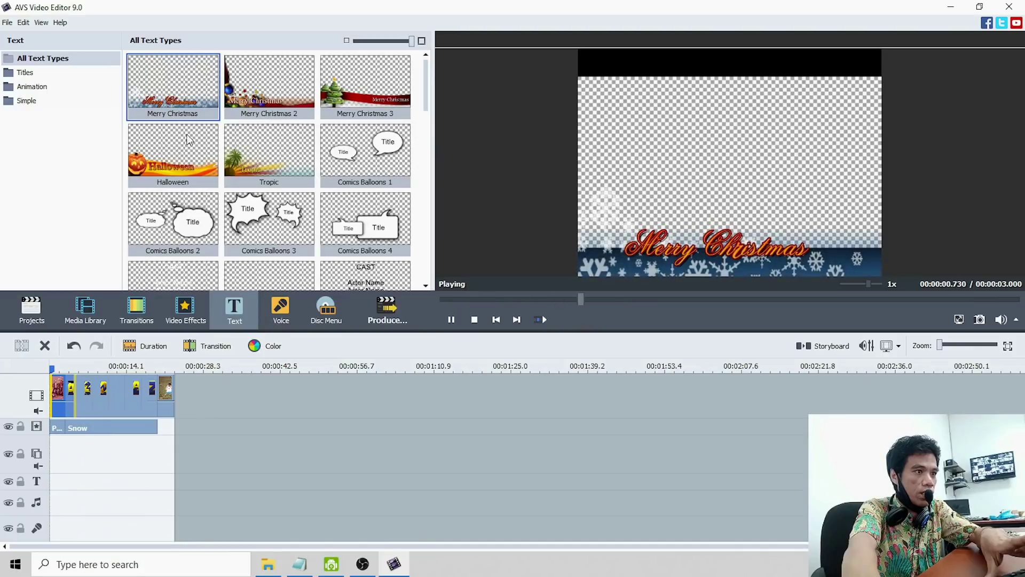
scroll(217, 141, down, 10)
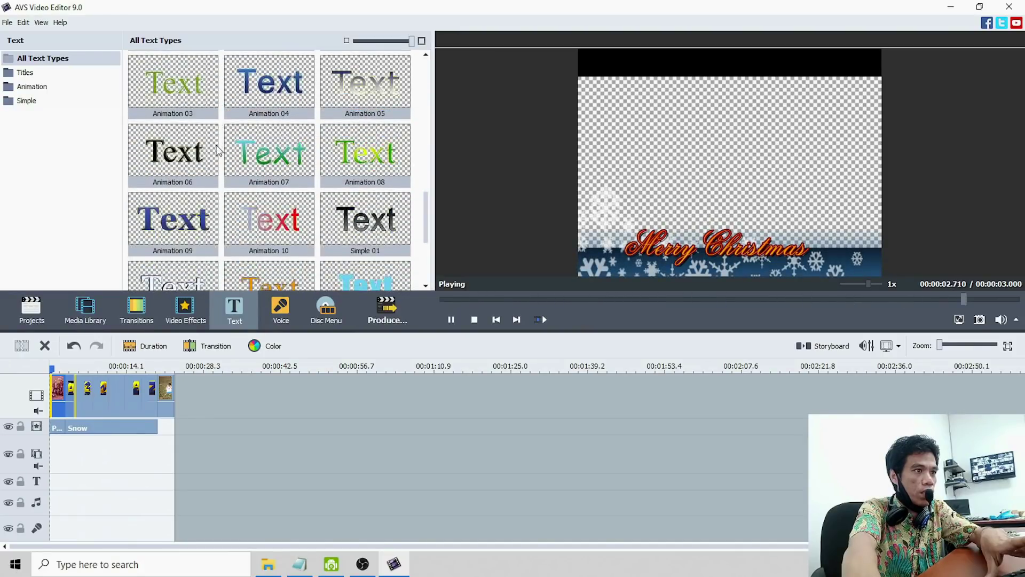
scroll(217, 145, up, 10)
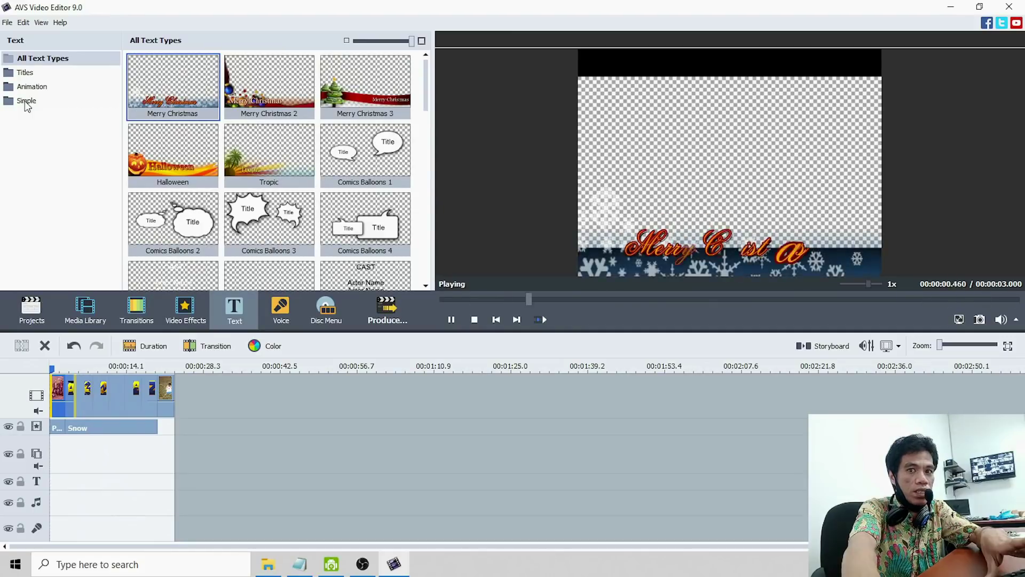
click(27, 102)
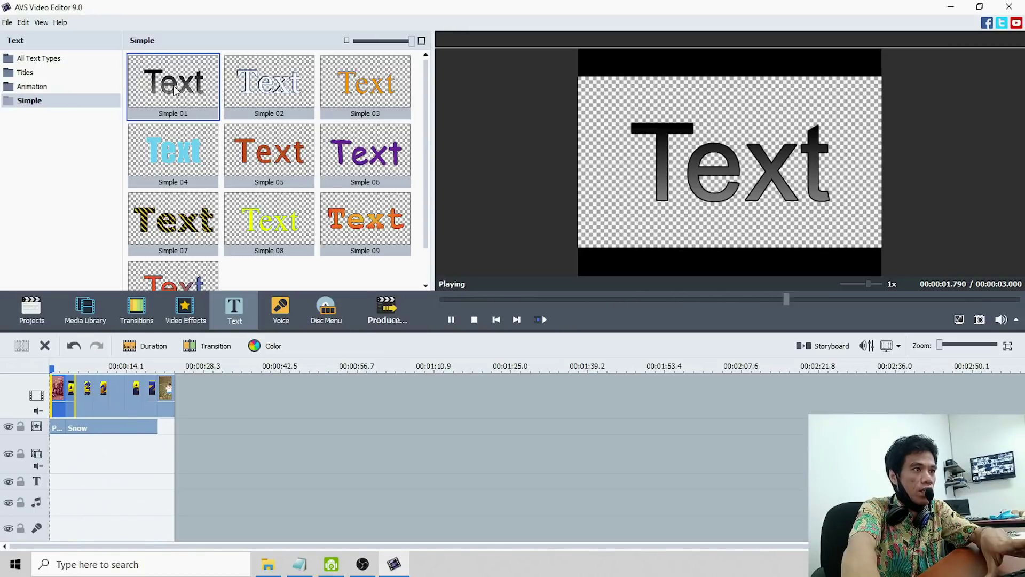
drag(180, 88, 51, 483)
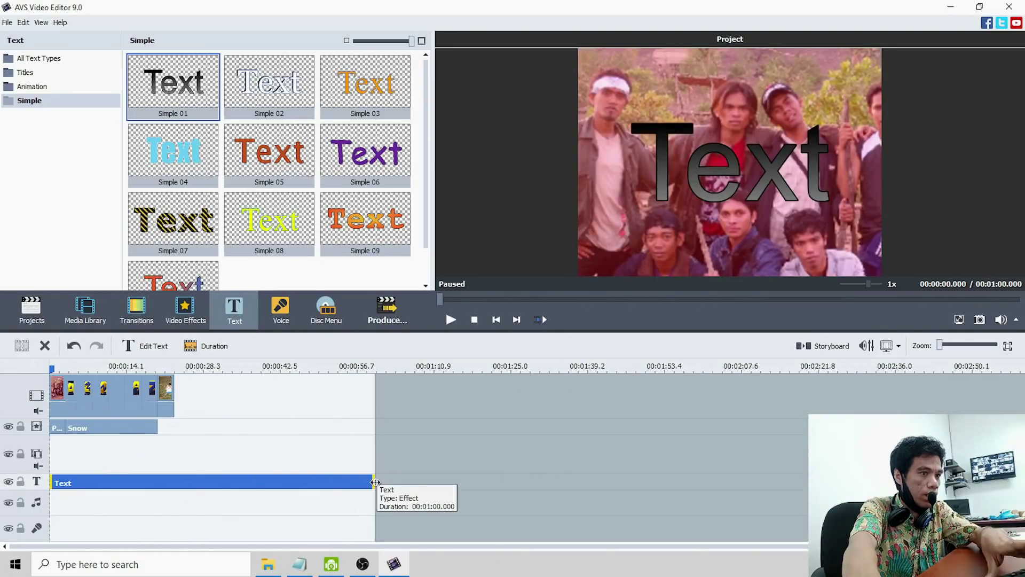
Trim the text clip to end with the last photo at 23 seconds.
click(244, 484)
click(167, 483)
click(173, 484)
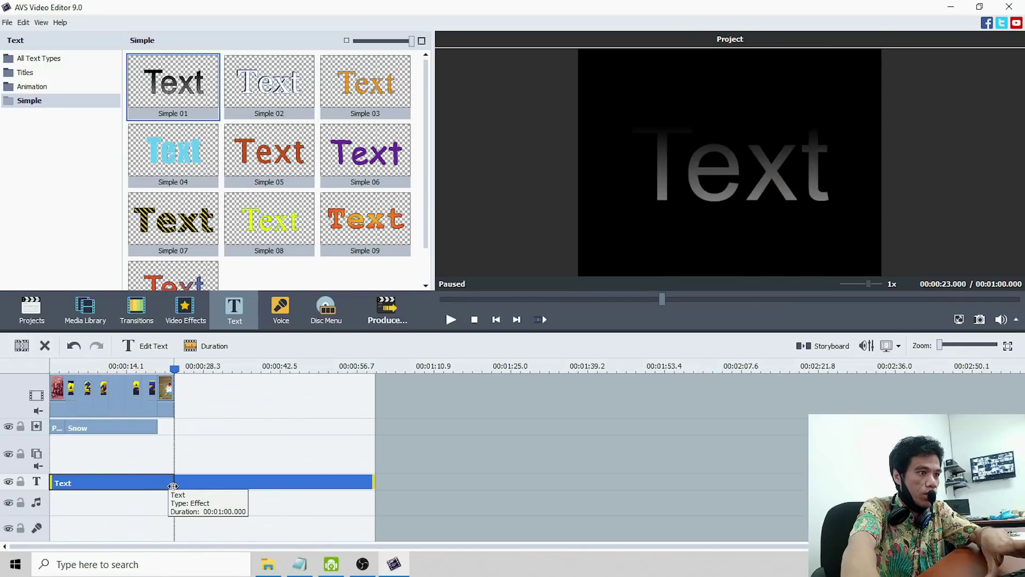
key(ctrl+z)
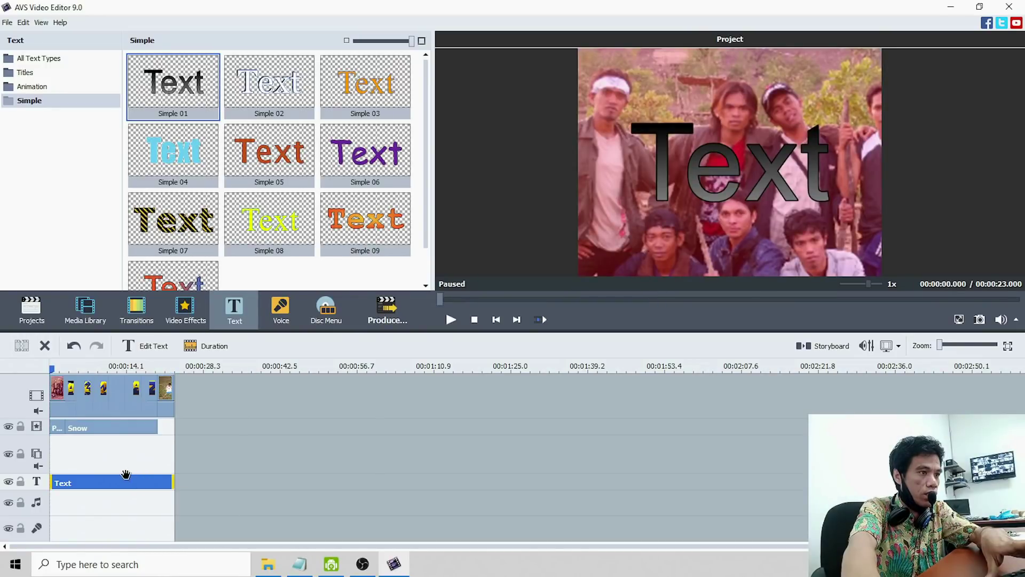
Open the text clip for editing, clear its placeholder word, and set the font size to 24.
click(153, 347)
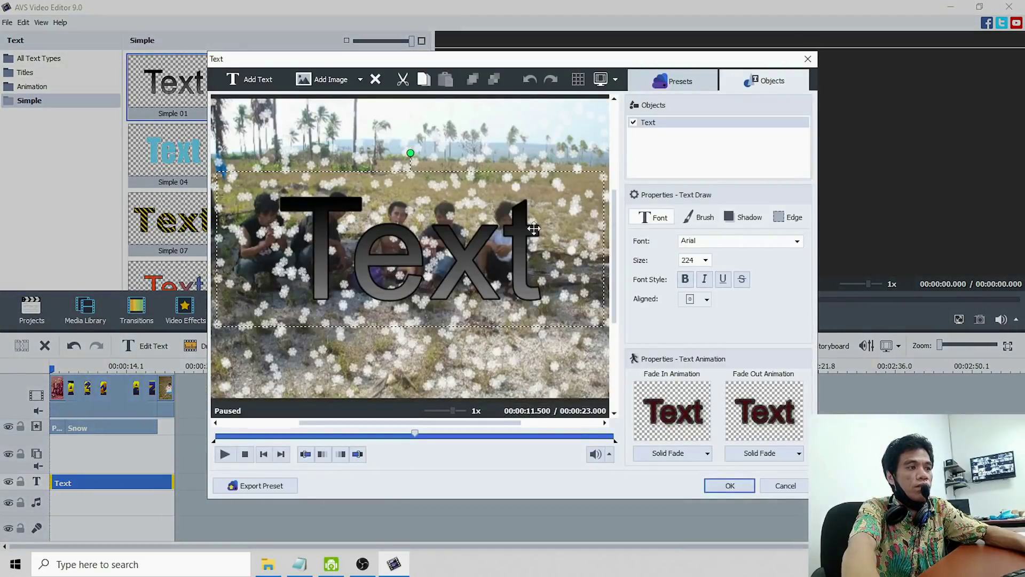
click(492, 254)
drag(539, 255, 254, 254)
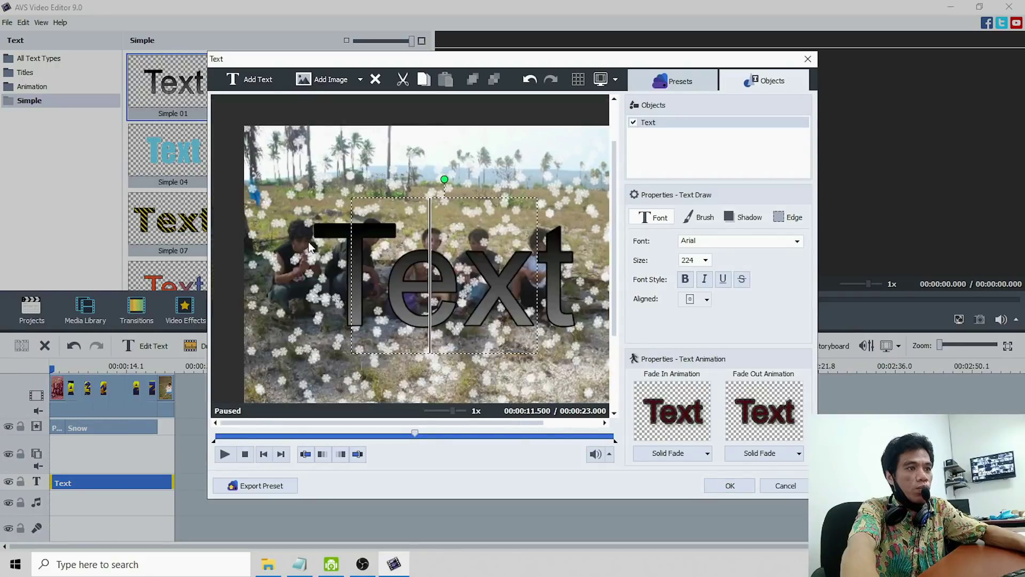
click(706, 260)
click(707, 273)
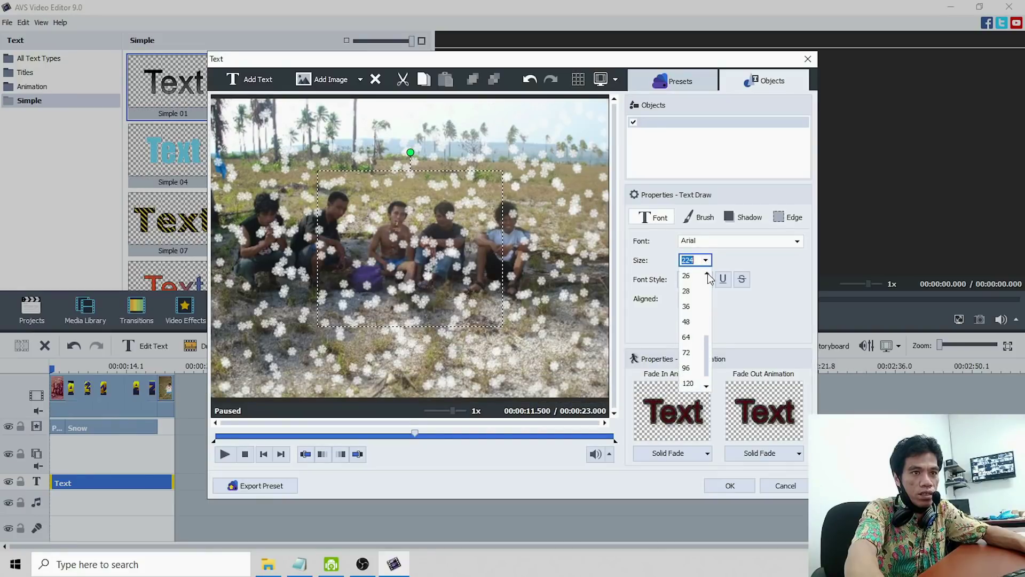
click(707, 273)
click(707, 273)
click(688, 290)
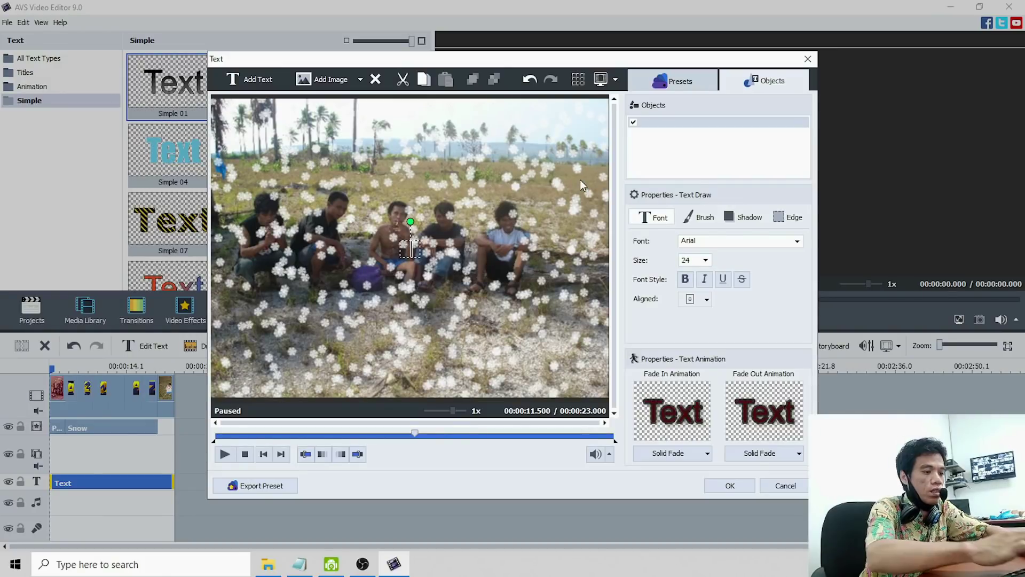
Enter TEMAN-TEMAN as the title text and select the resulting text object.
text(te)
key(BackSpace)
key(BackSpace)
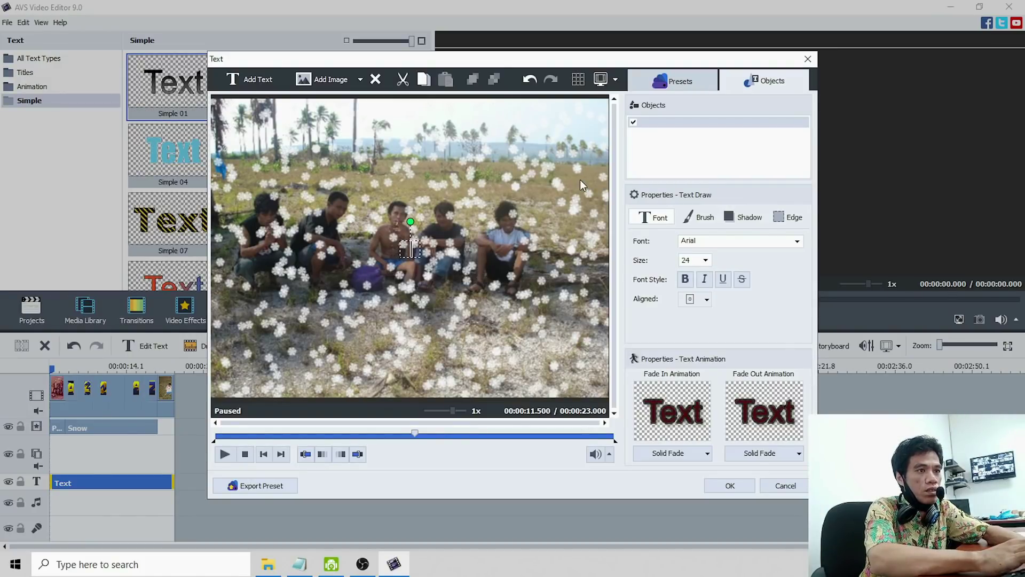
text(TEMAN-TEMAN)
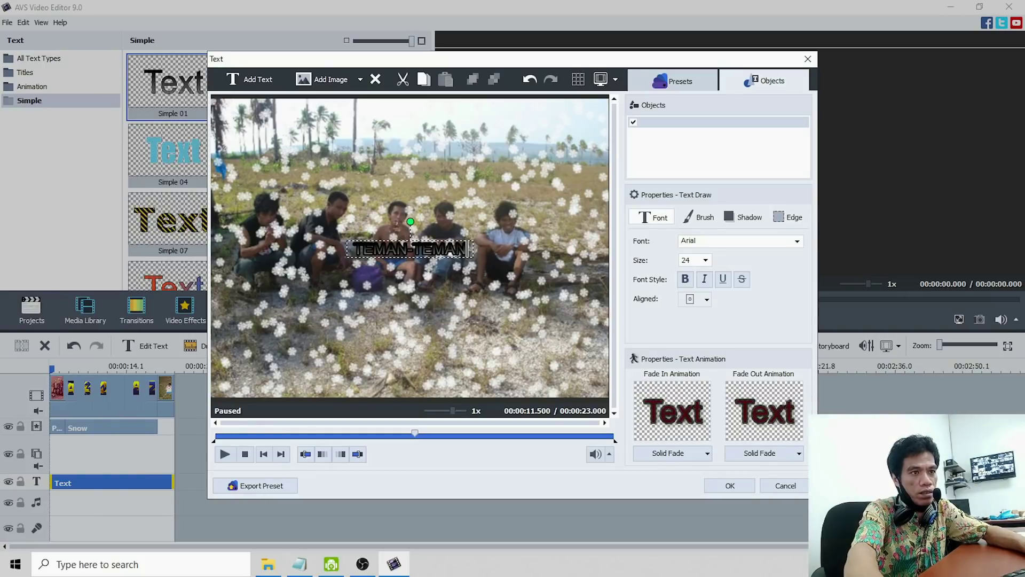
click(441, 219)
click(441, 244)
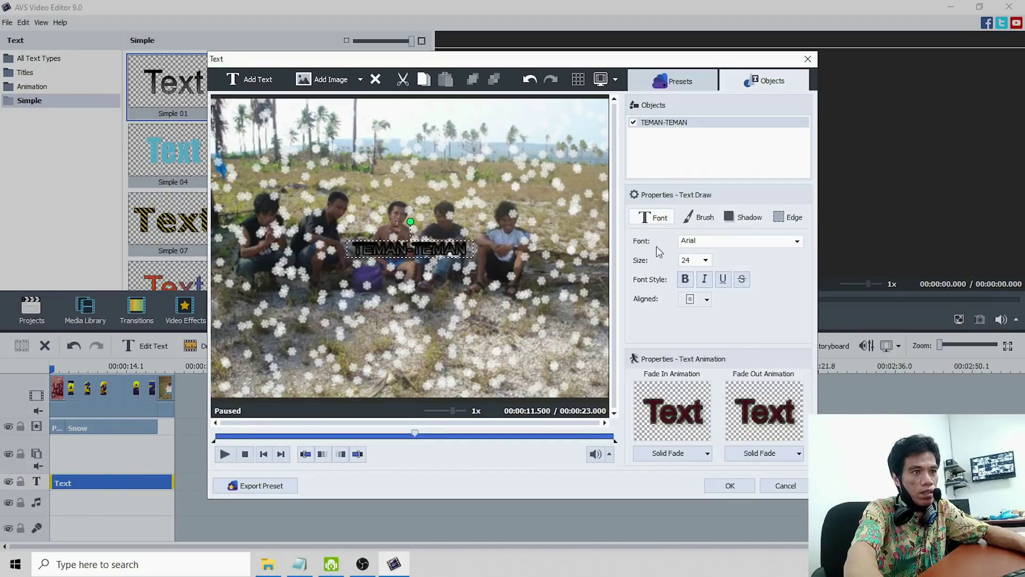
Set the TEMAN-TEMAN title's font size to 48 and move it to the lower part of the picture, below the seated group.
click(706, 260)
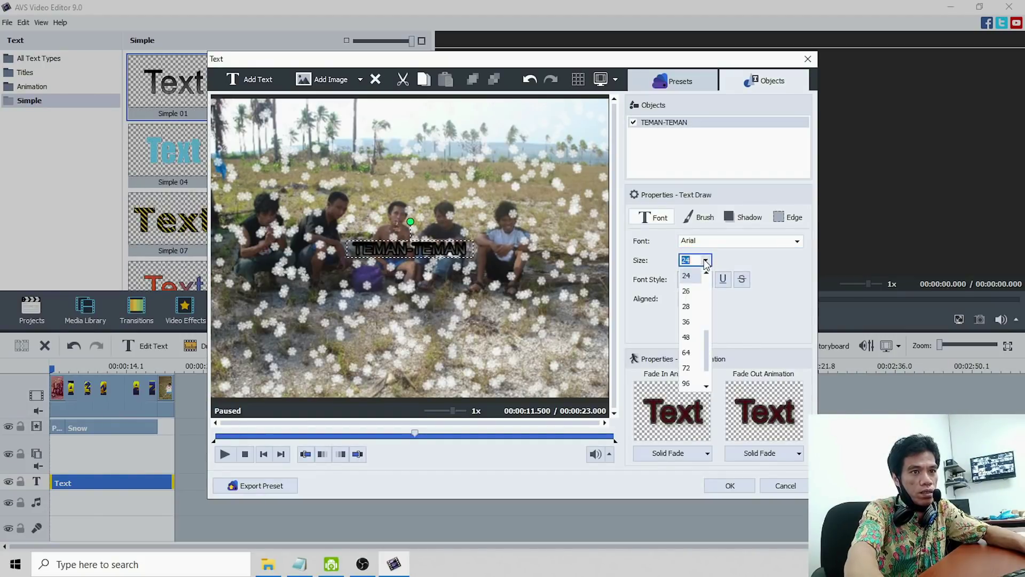
click(687, 353)
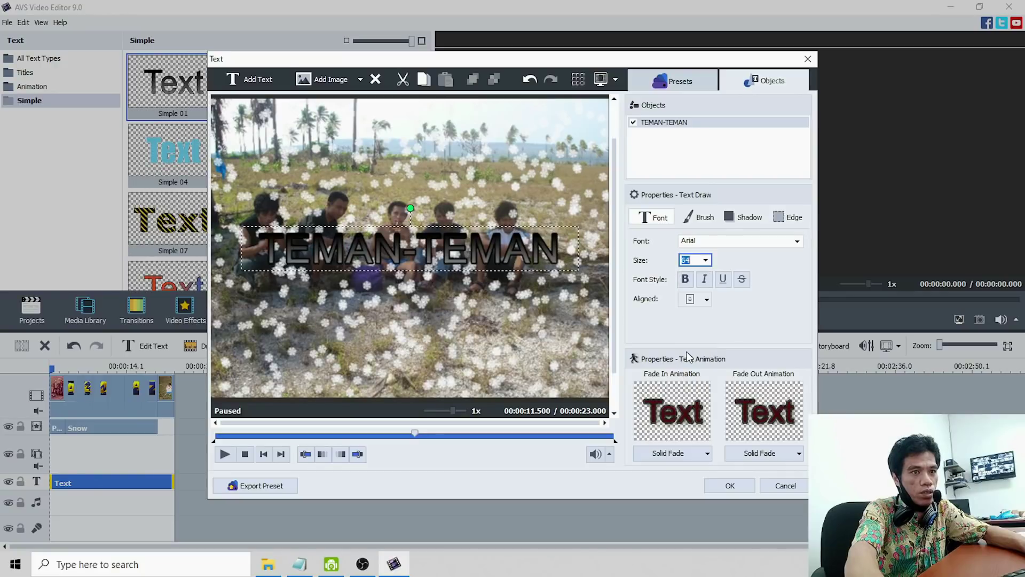
click(710, 262)
click(692, 318)
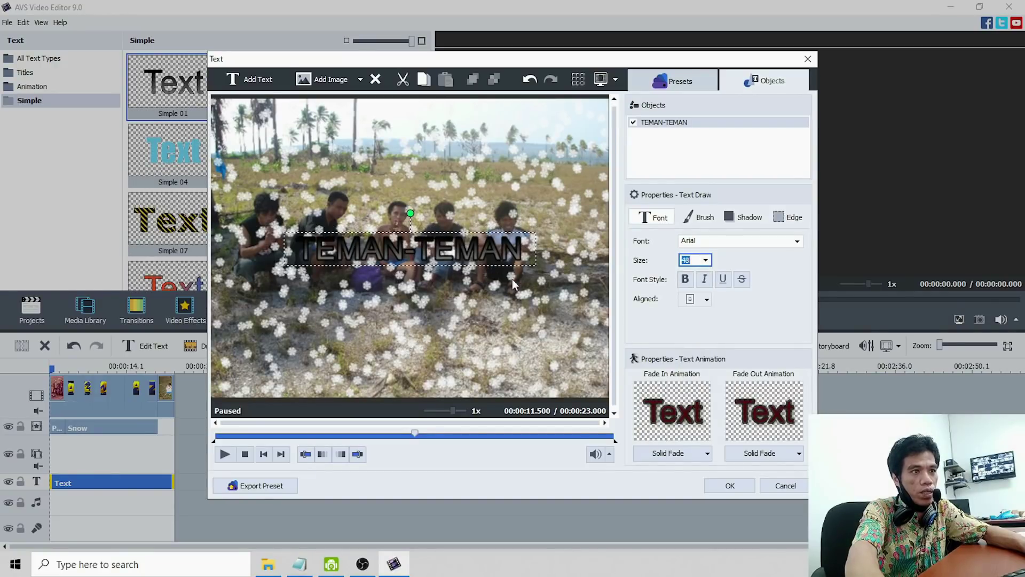
drag(449, 247, 446, 334)
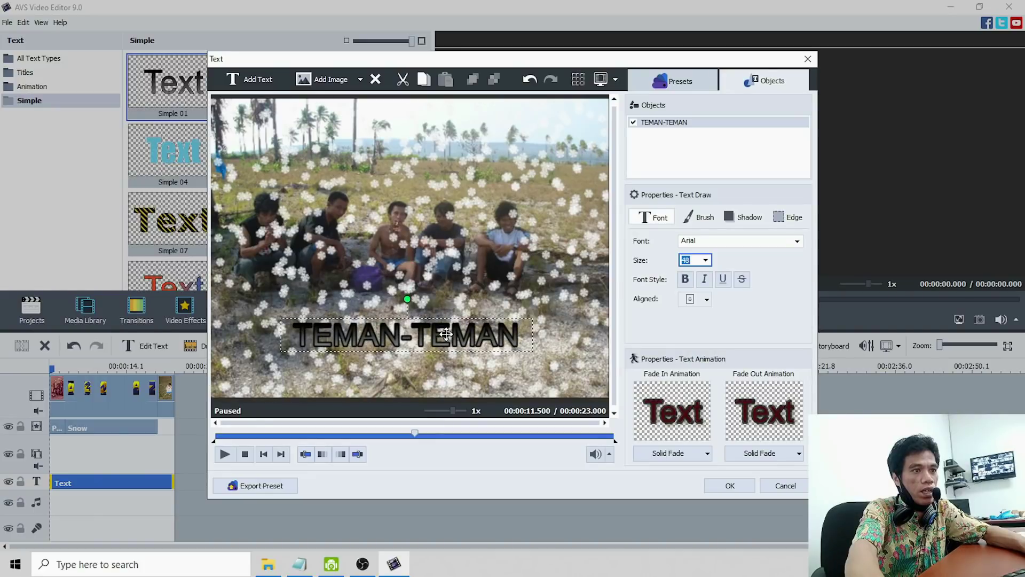
Set the TEMAN-TEMAN title's gradient brush to run from red to light blue, trying blue and dark blue as the second colour first.
click(712, 223)
click(705, 261)
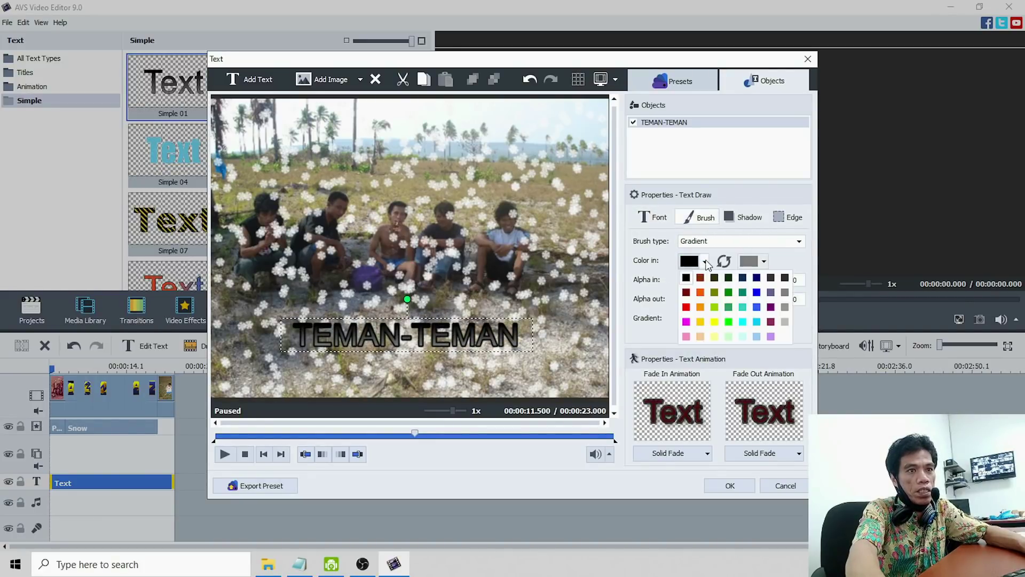
click(687, 307)
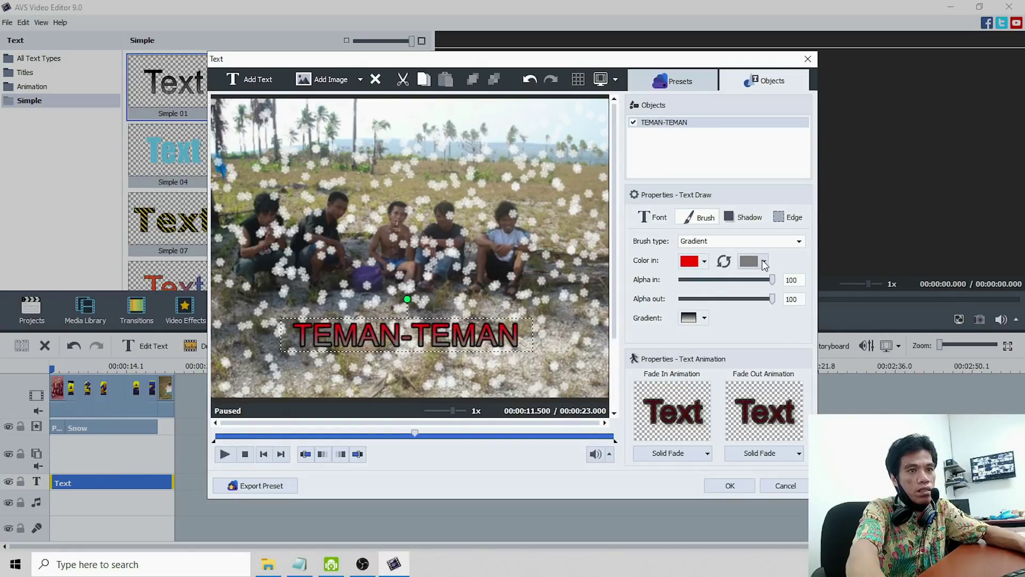
click(764, 262)
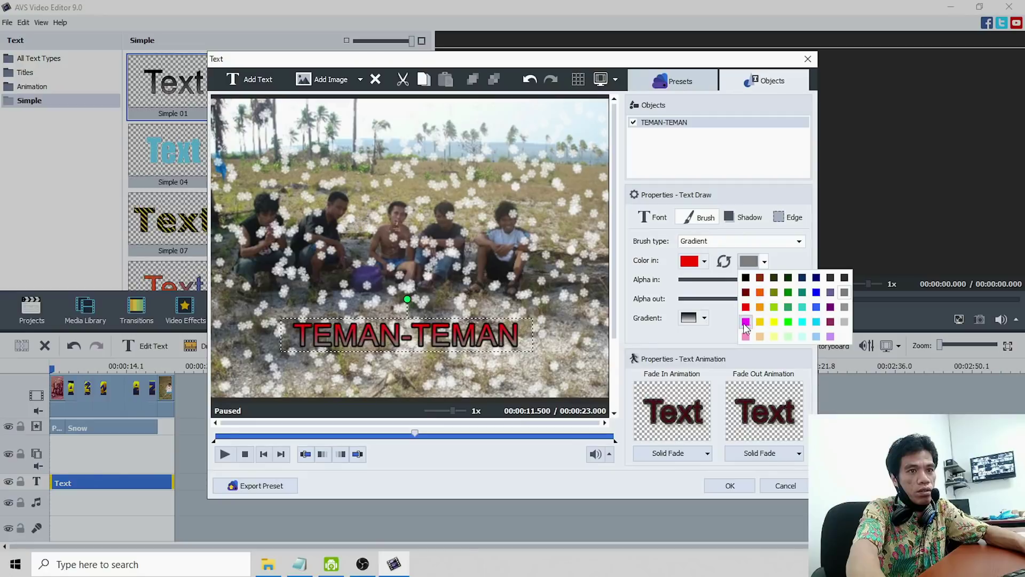
click(817, 292)
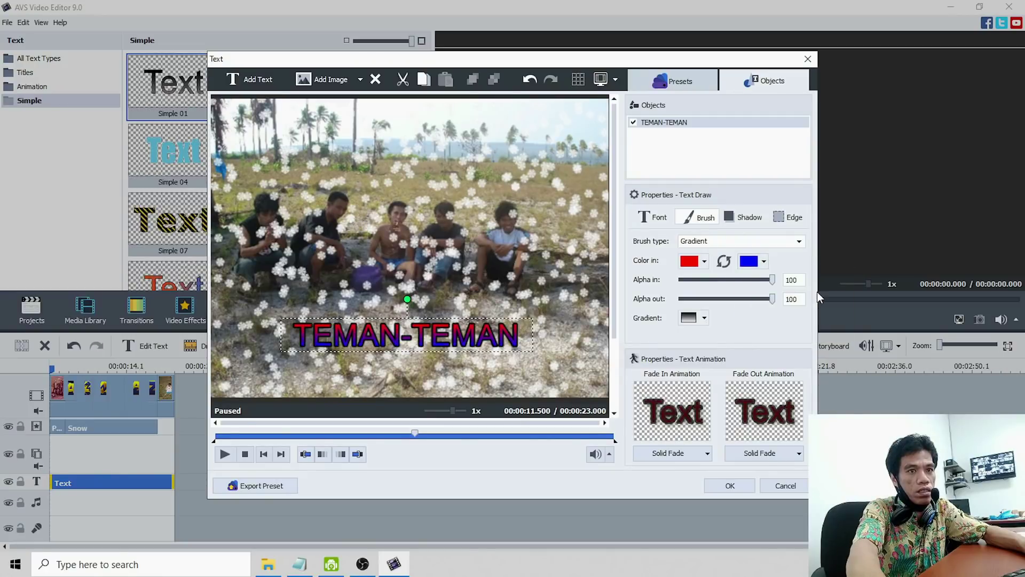
click(765, 261)
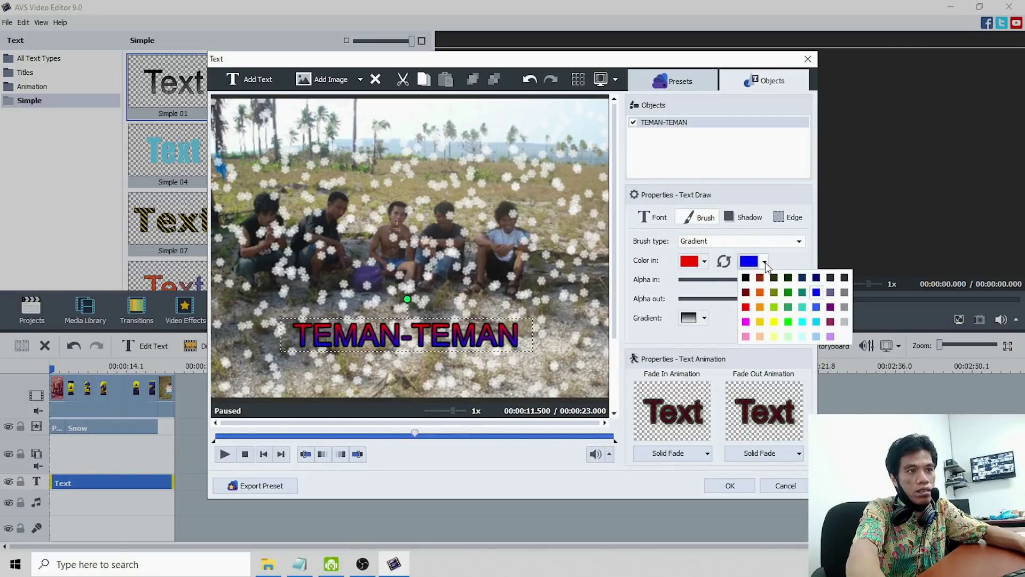
click(816, 278)
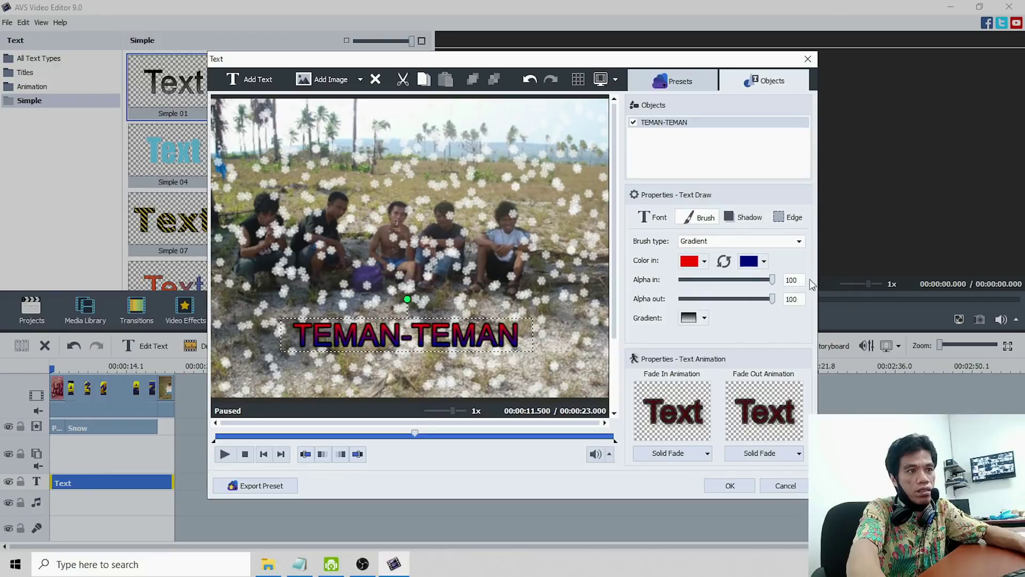
click(765, 262)
click(818, 324)
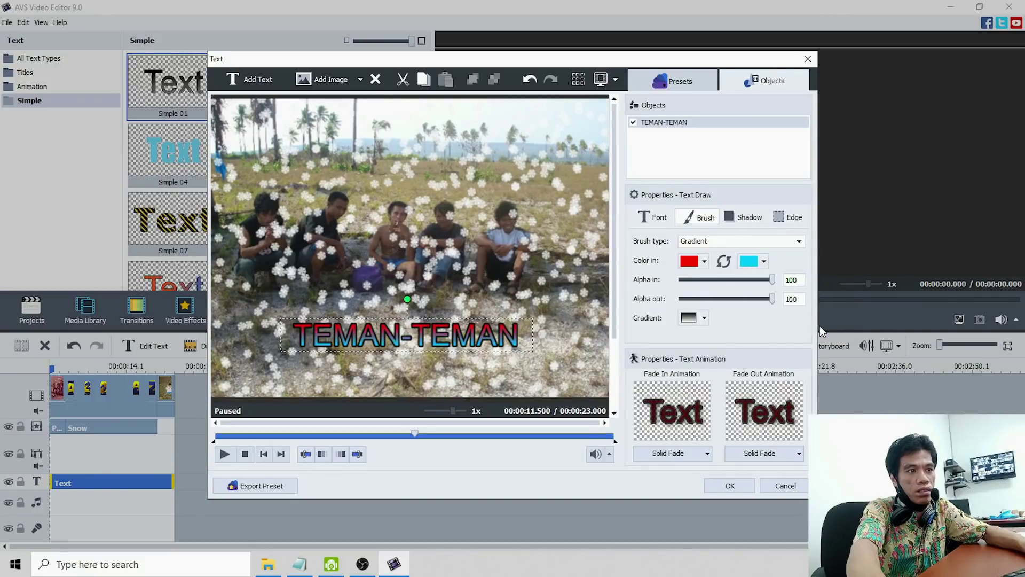
Set the TEMAN-TEMAN title's second gradient colour to blue, move the title close to the picture's lower edge, and apply the text edits.
click(766, 263)
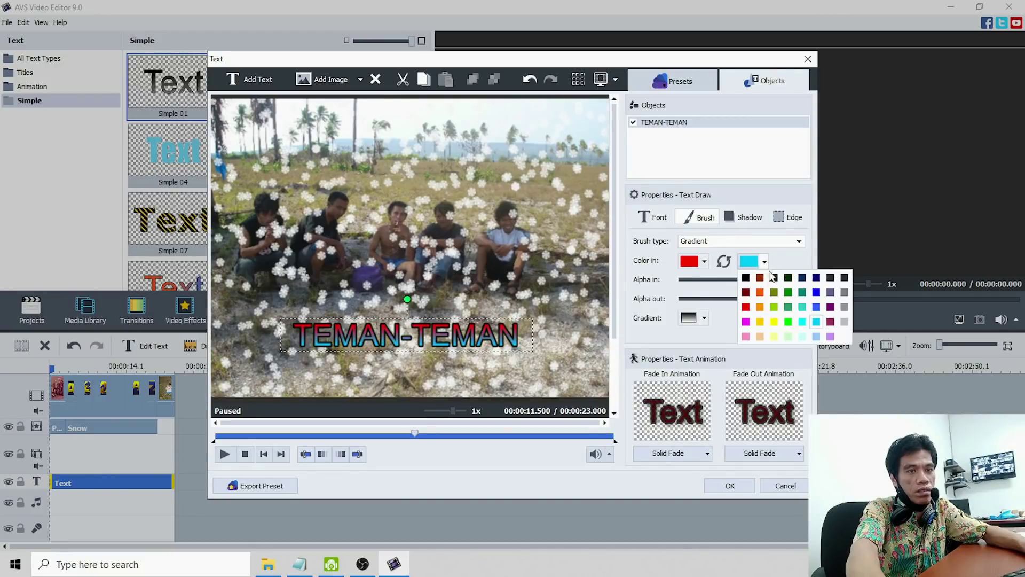
click(817, 292)
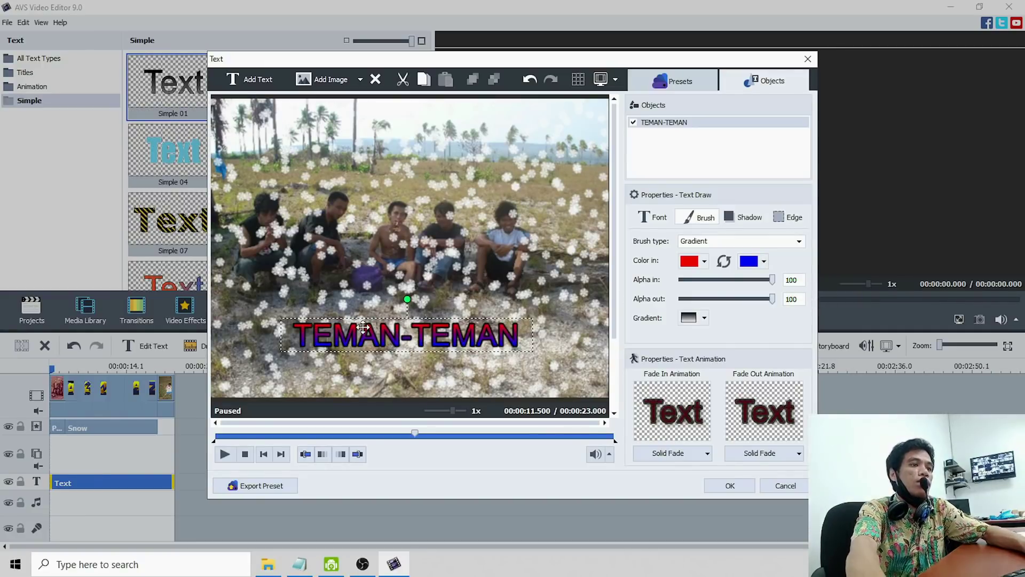
drag(367, 325, 374, 362)
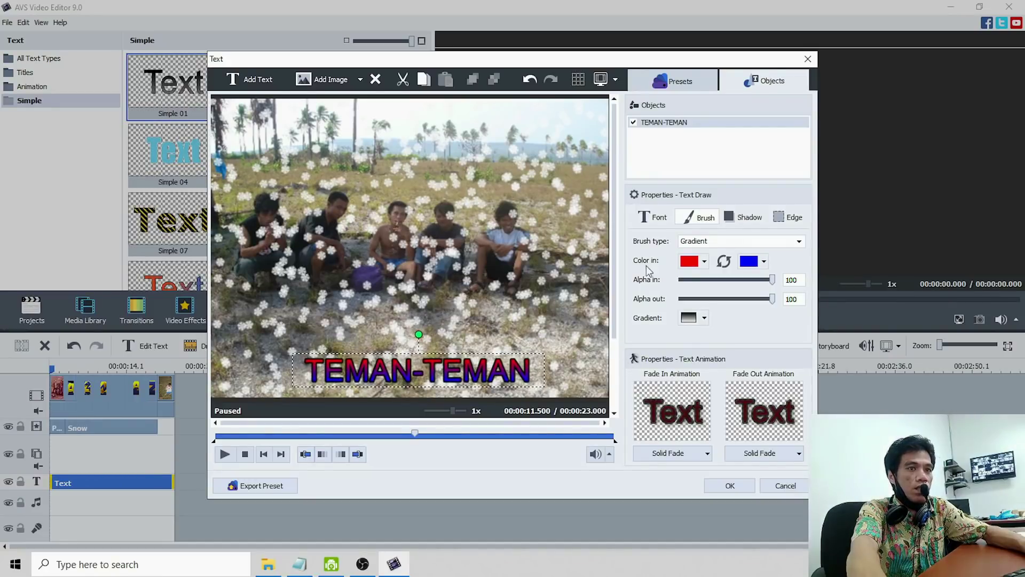
click(732, 485)
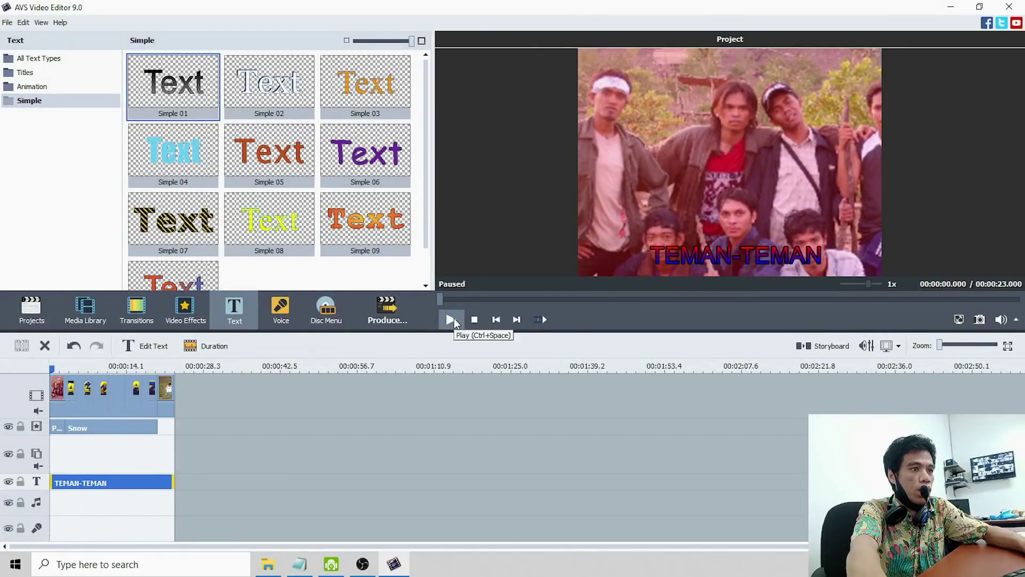
Preview the project with its title and check the current project's media library for audio files.
click(451, 321)
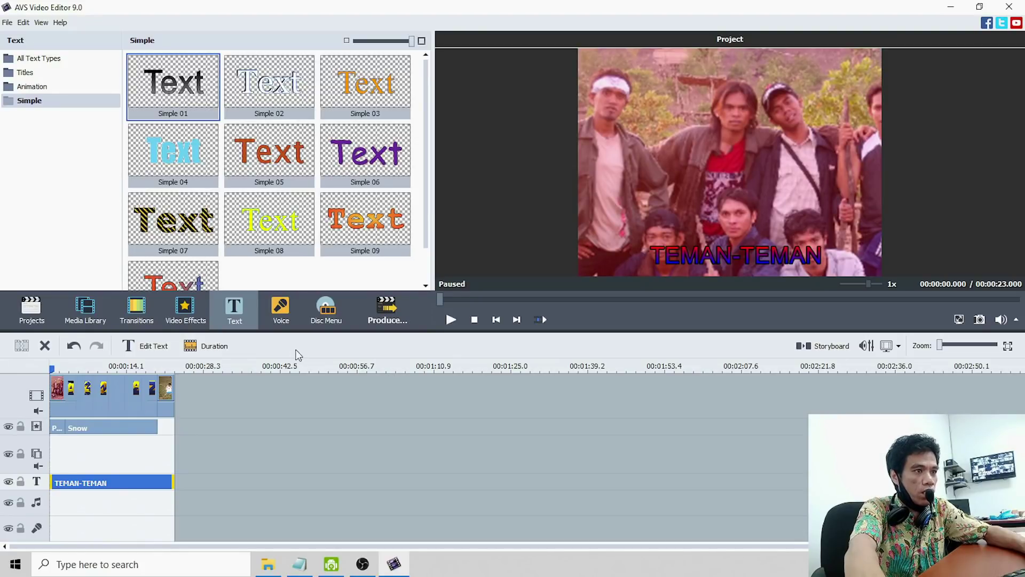
click(85, 309)
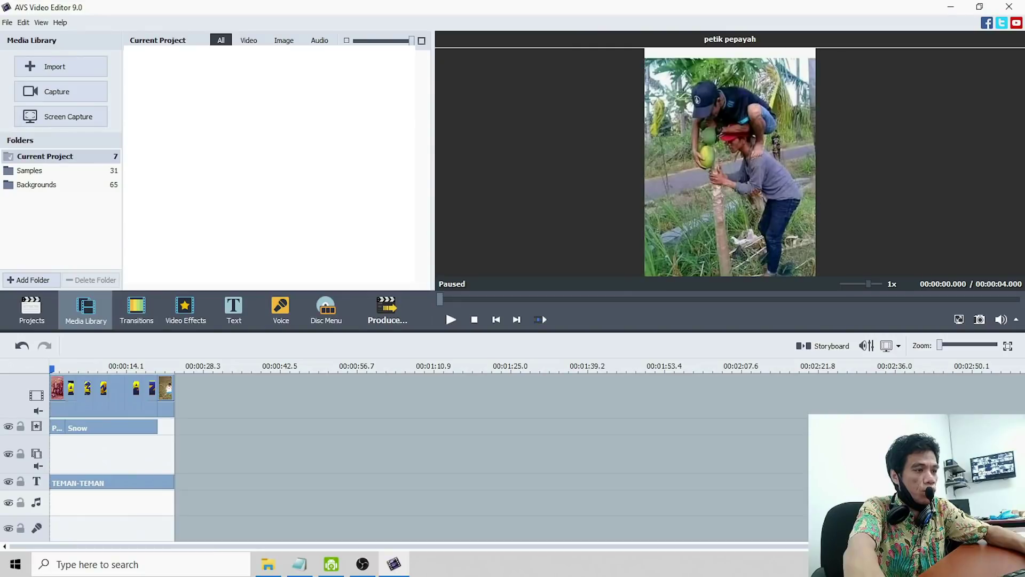
click(320, 42)
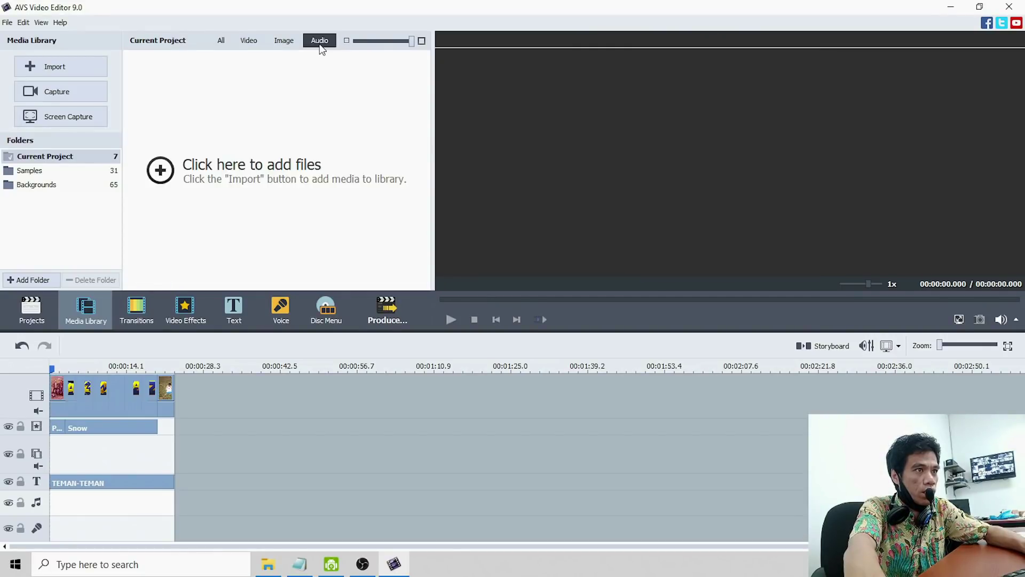
click(226, 46)
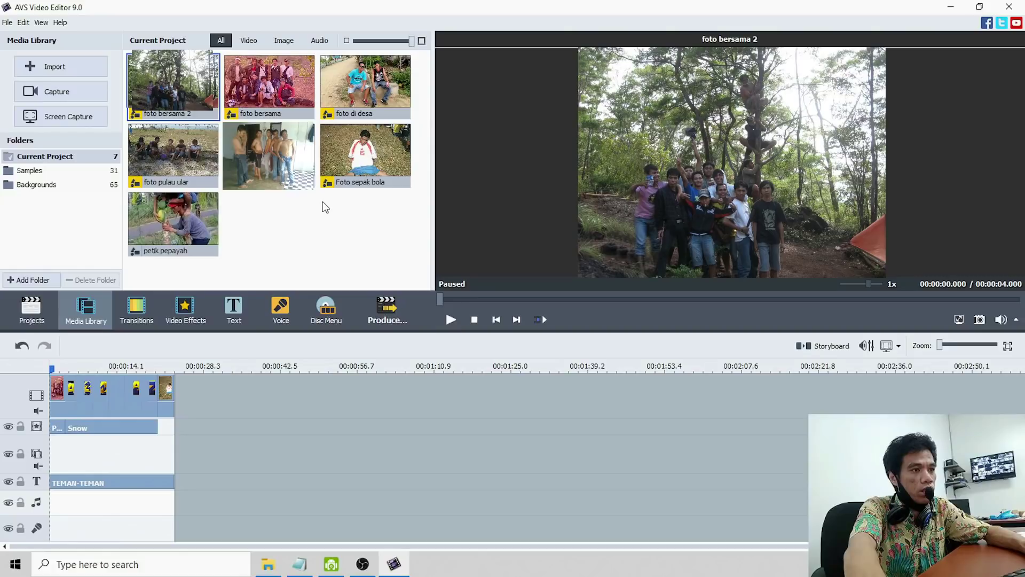
click(290, 226)
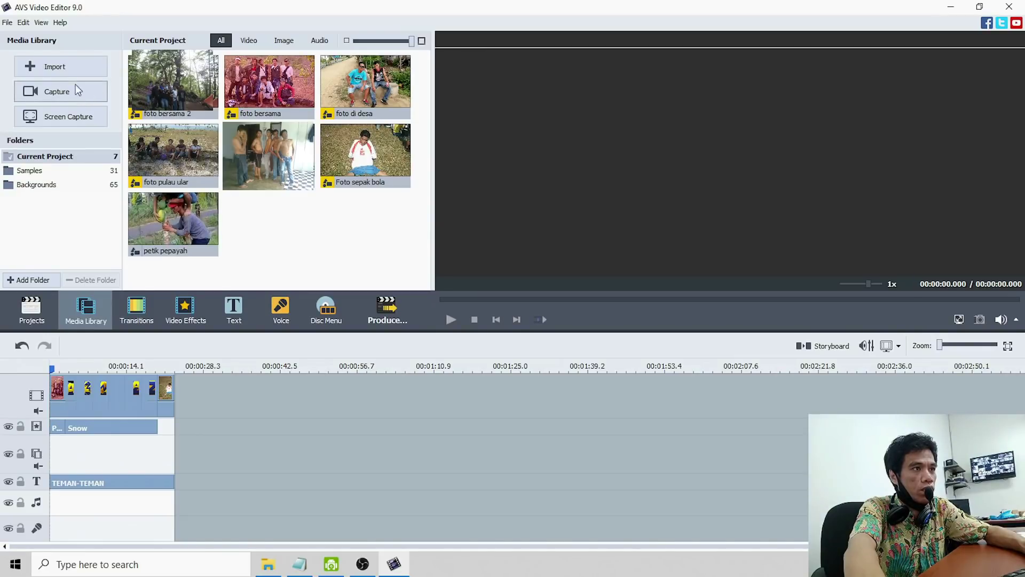
Start a media import and browse to the first folder on the VirtuaL OS (E:) drive.
click(56, 71)
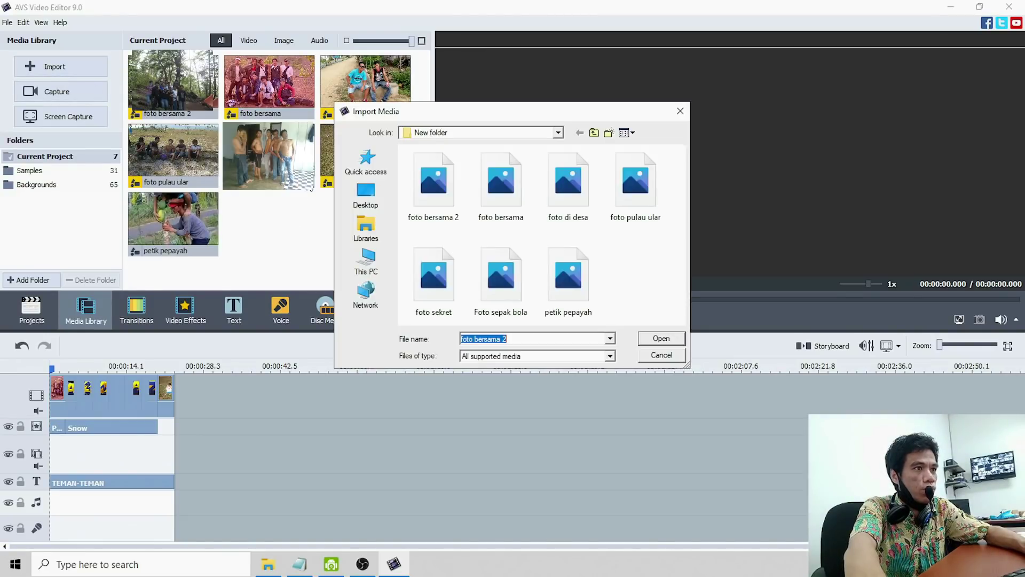
click(484, 130)
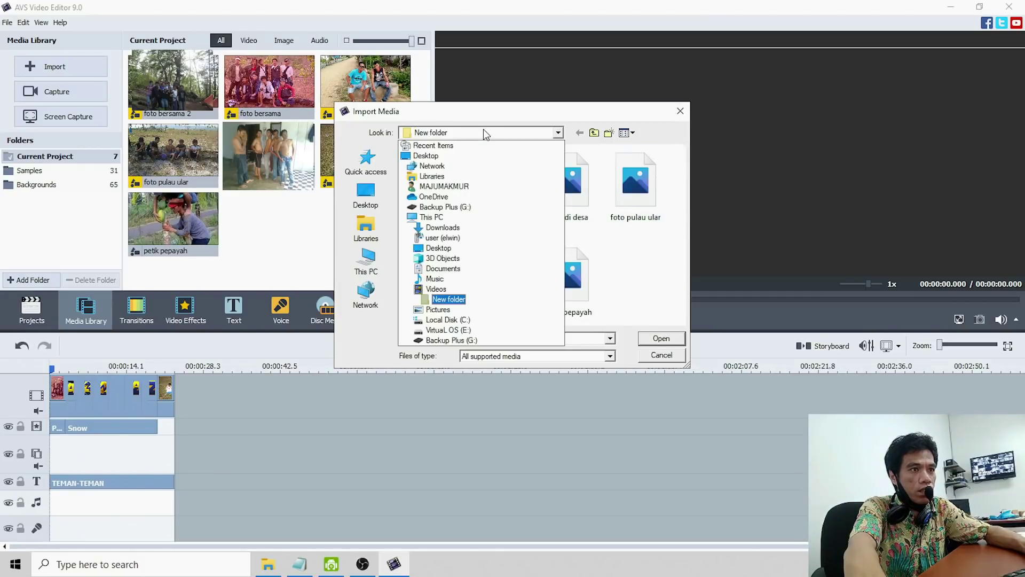
click(460, 330)
click(426, 182)
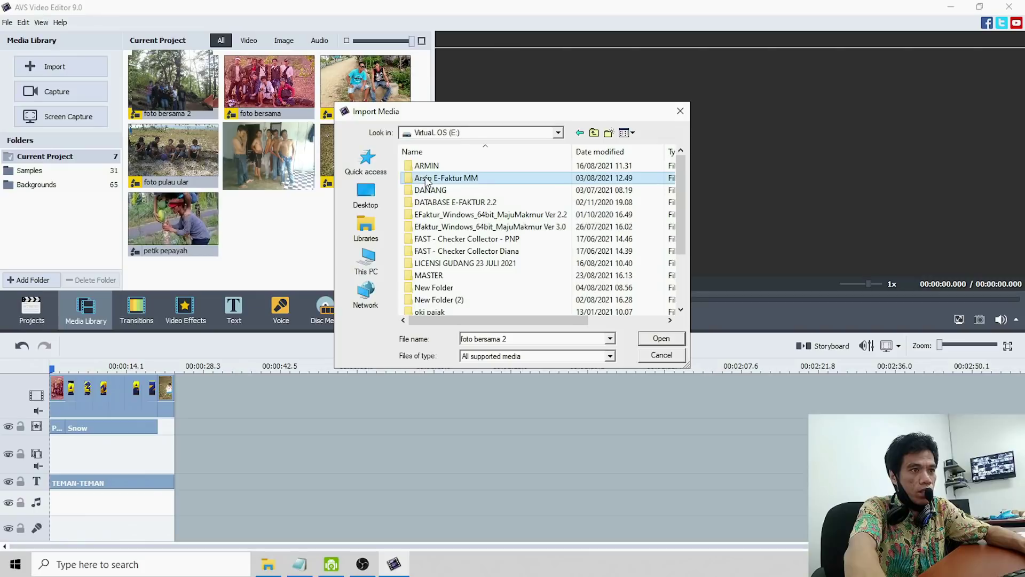
key(l)
scroll(435, 286, down, 2)
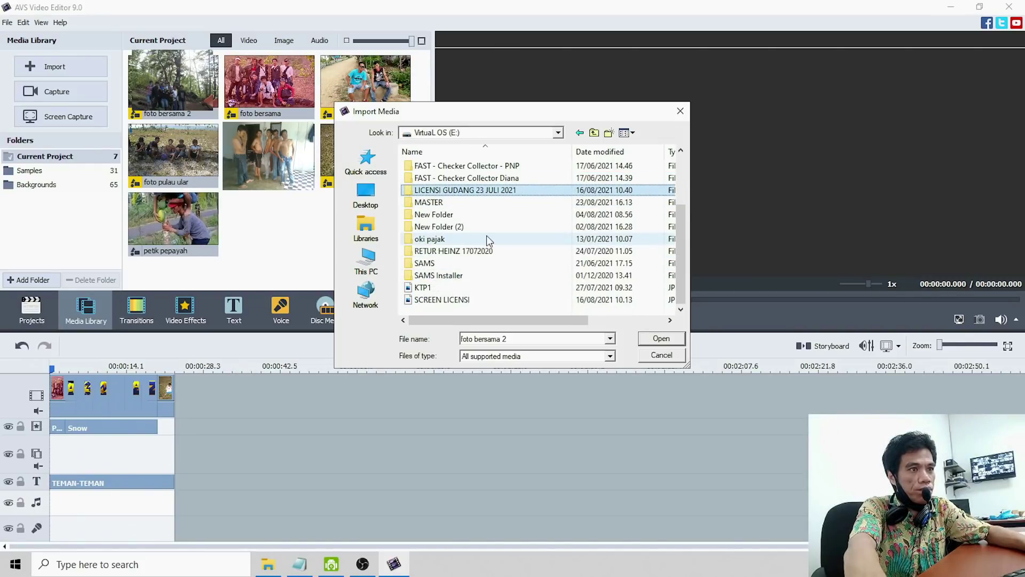
scroll(470, 224, up, 2)
double_click(432, 166)
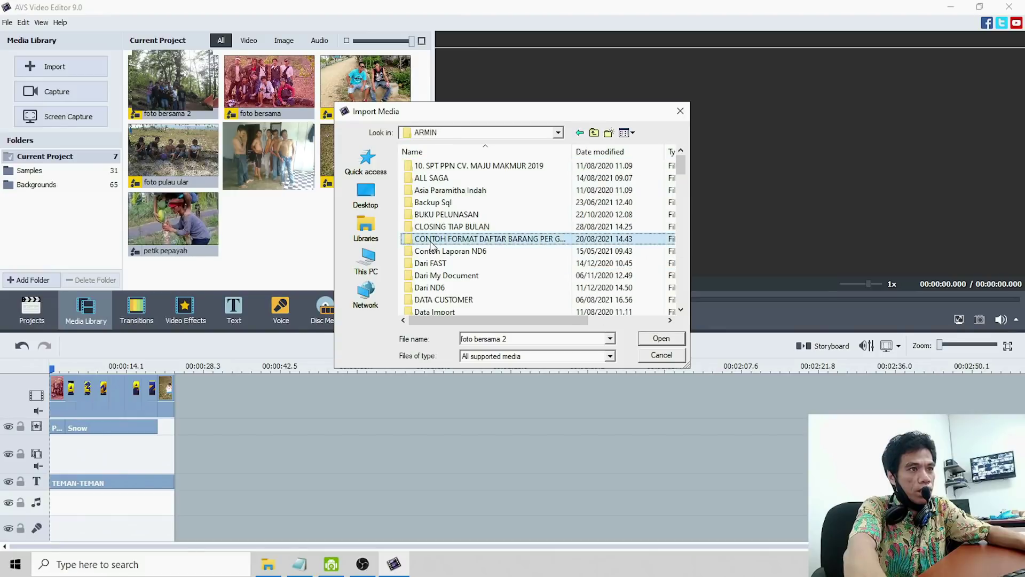
Import the Starry Eyed Romance - Biz Baz Studio track from the Music Youtube folder, reached through Latihan and AVS.
scroll(432, 246, down, 5)
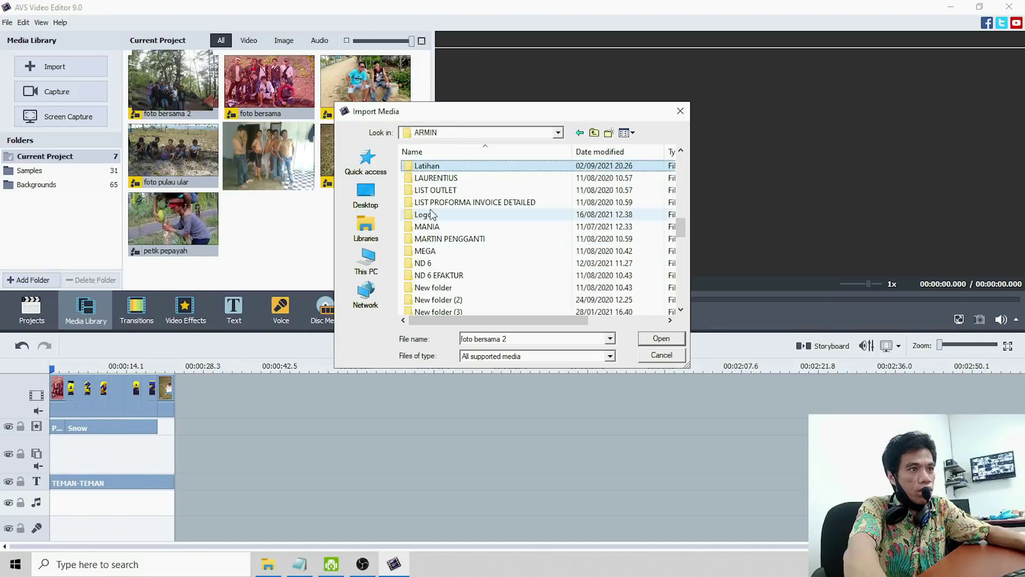
double_click(433, 167)
double_click(436, 189)
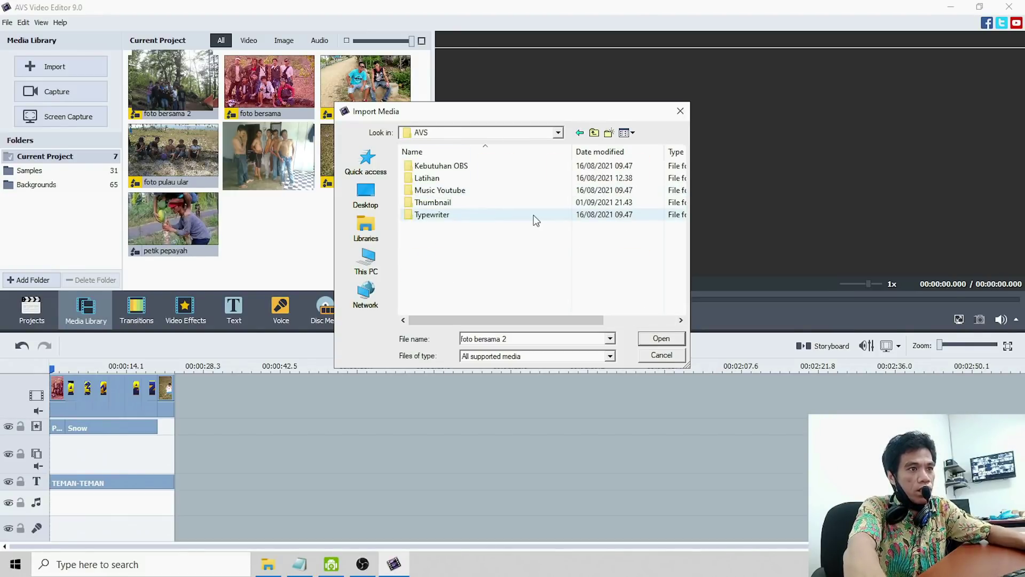
double_click(435, 191)
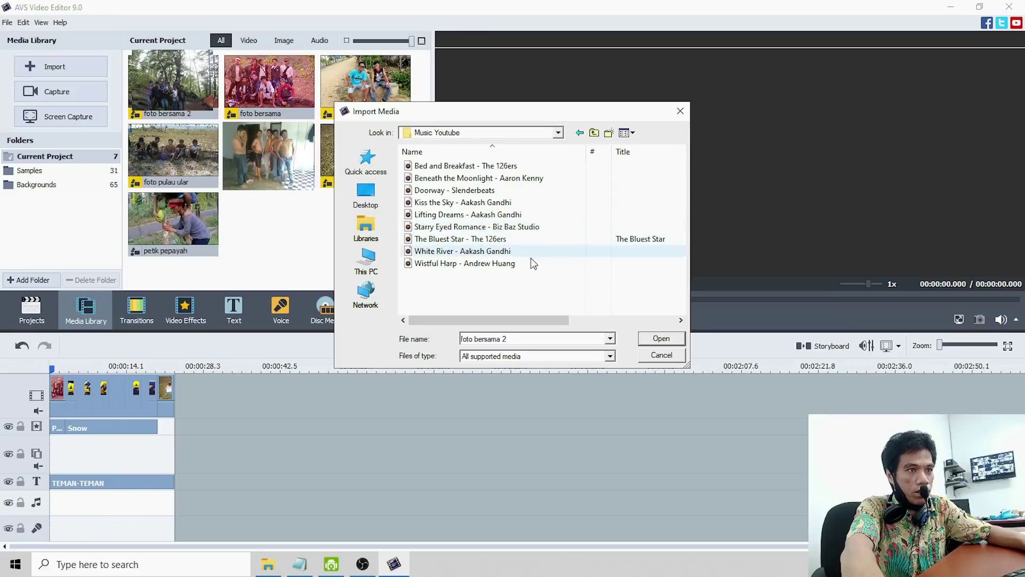
click(477, 227)
click(660, 339)
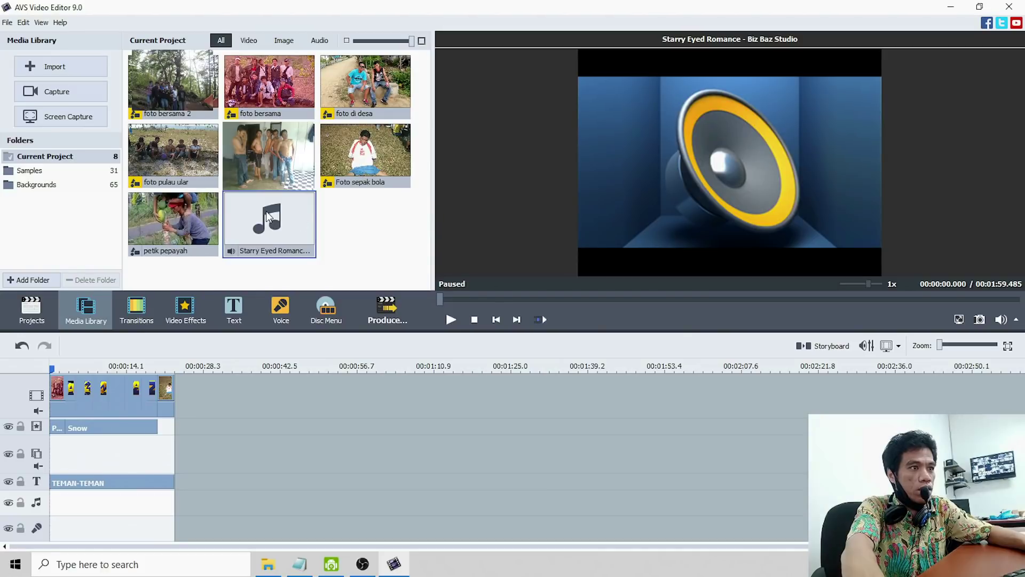
Place the Starry Eyed Romance track at the start of the audio track, trim it to about 22 seconds, and return the playhead to the beginning.
drag(266, 210, 52, 503)
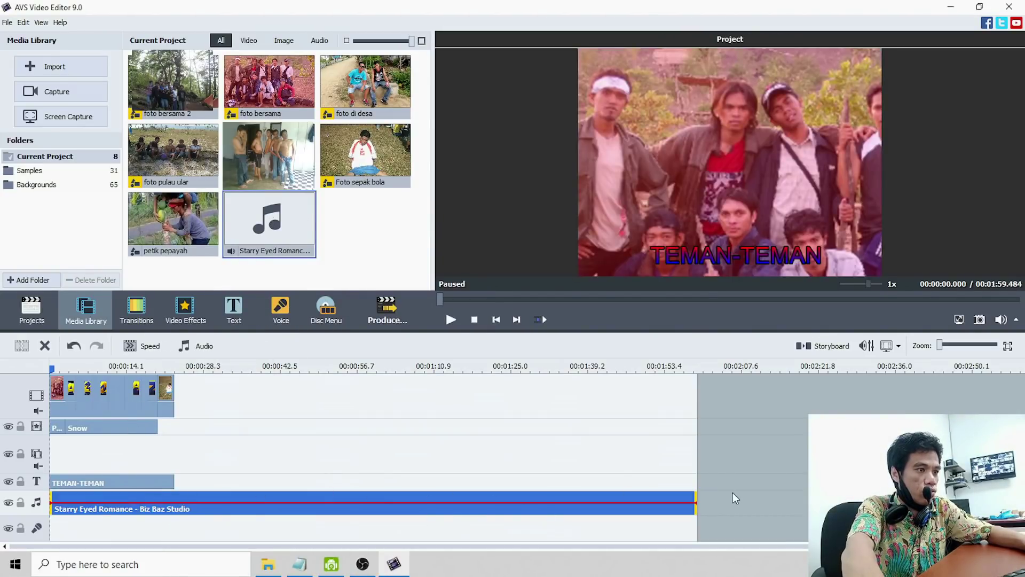
drag(697, 499, 168, 498)
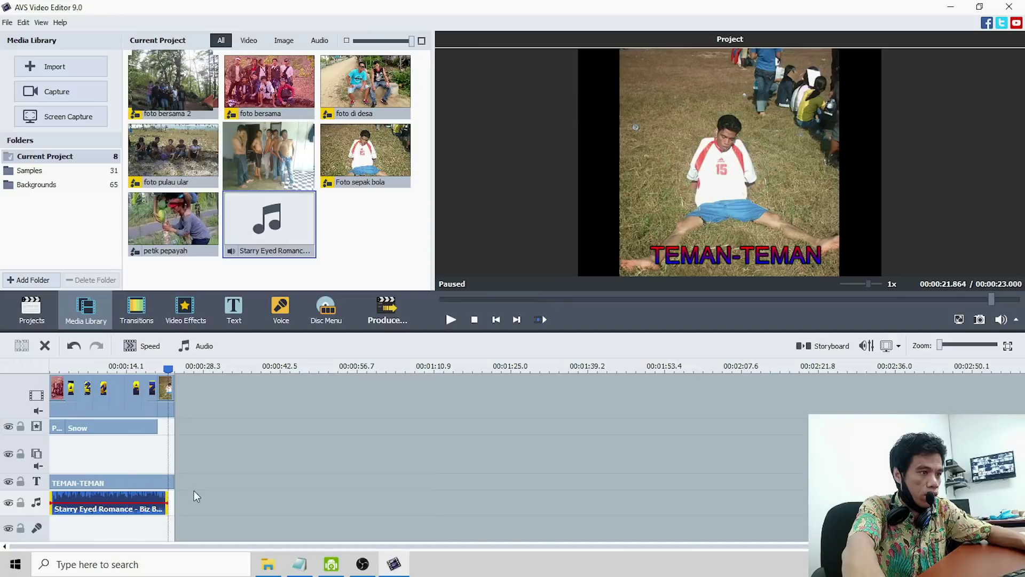
click(144, 460)
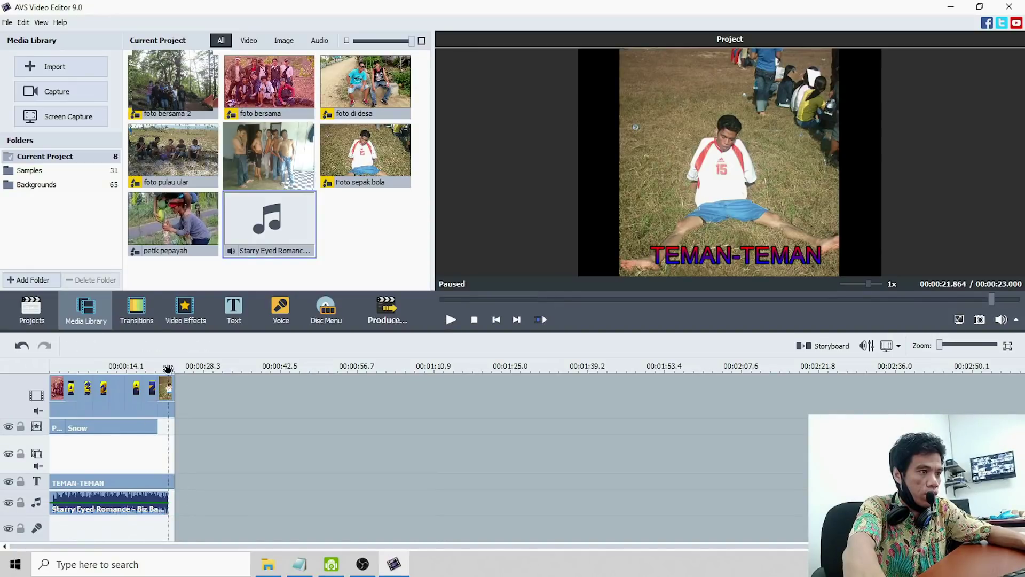
click(60, 367)
click(52, 367)
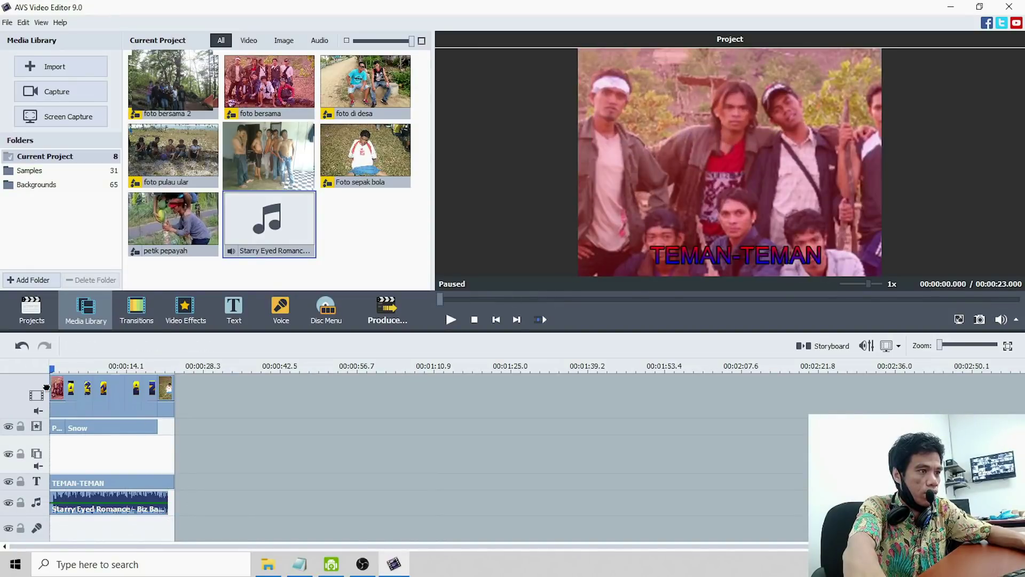
Apply a fade-out to the Starry Eyed Romance music clip on the timeline.
click(116, 497)
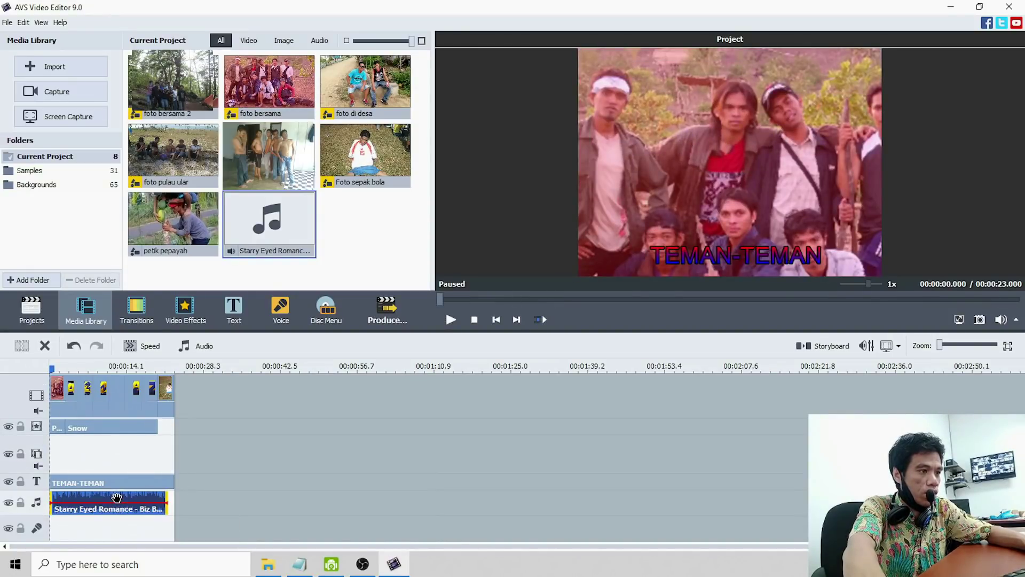
right_click(148, 498)
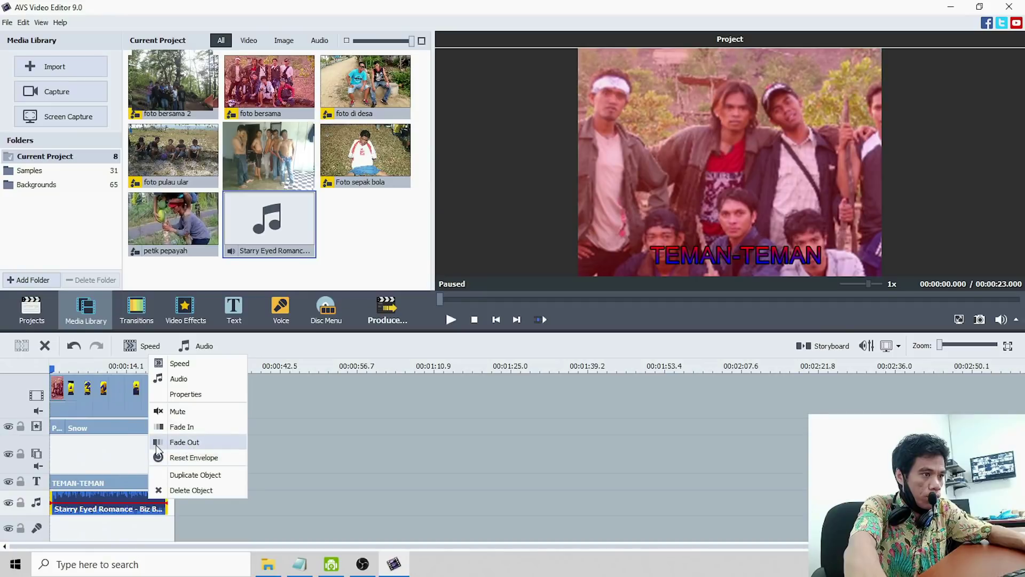
click(188, 442)
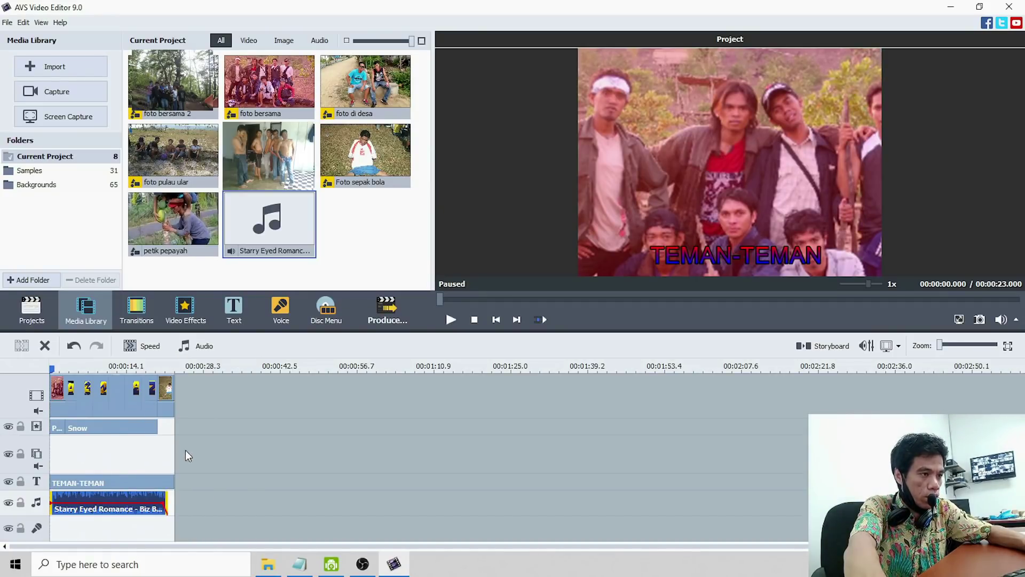
click(111, 466)
key(space)
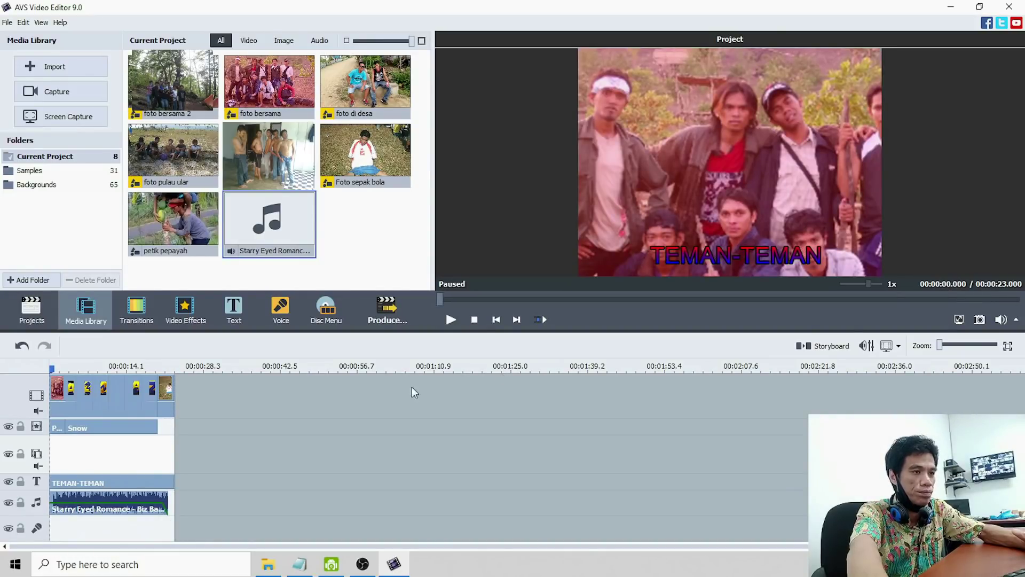
View the voice recording settings and return to the media library.
click(277, 307)
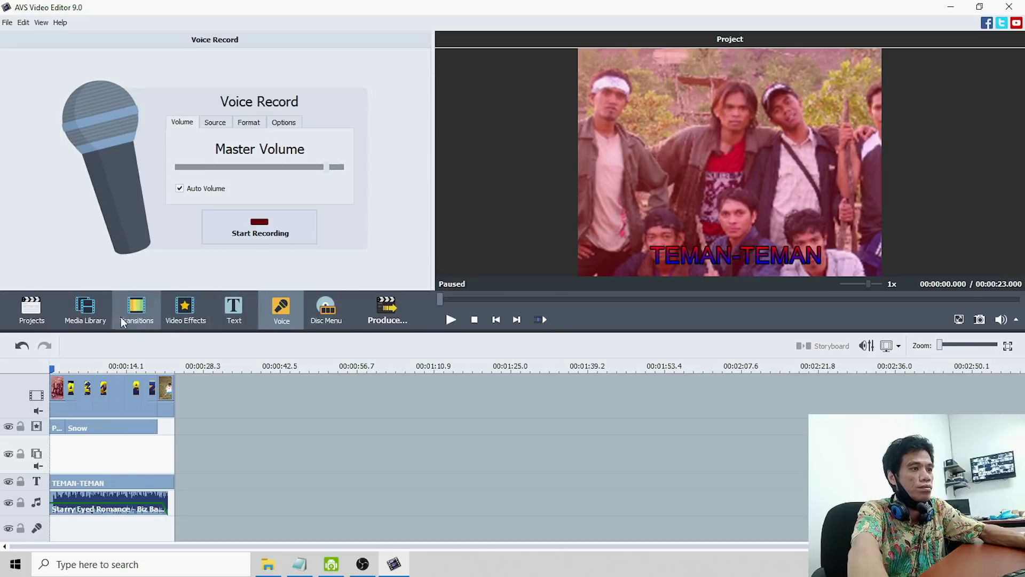
click(86, 309)
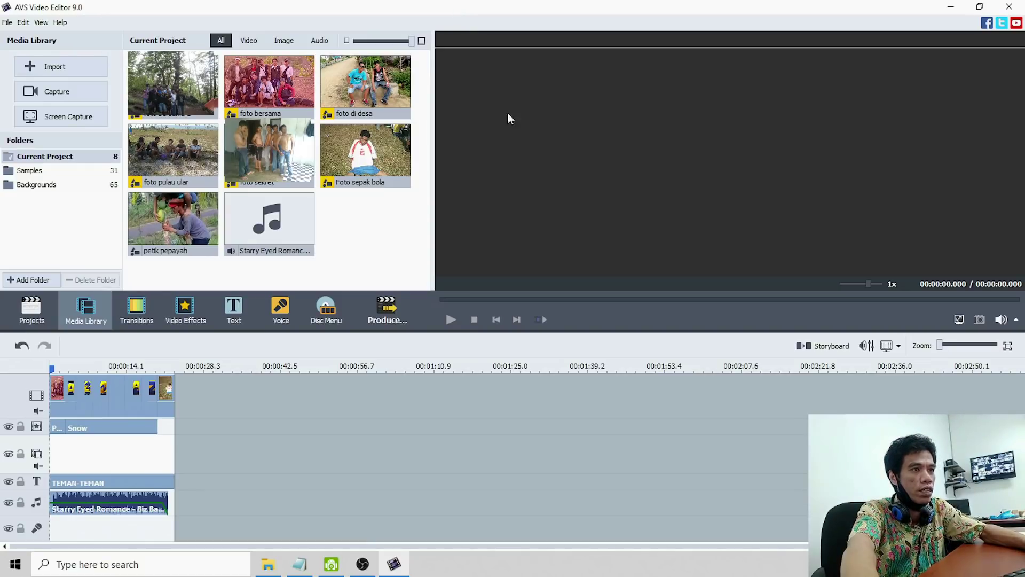
Set up production for an Android device using the Full HD profile (H.264, 1920x1080, 30 fps).
click(386, 305)
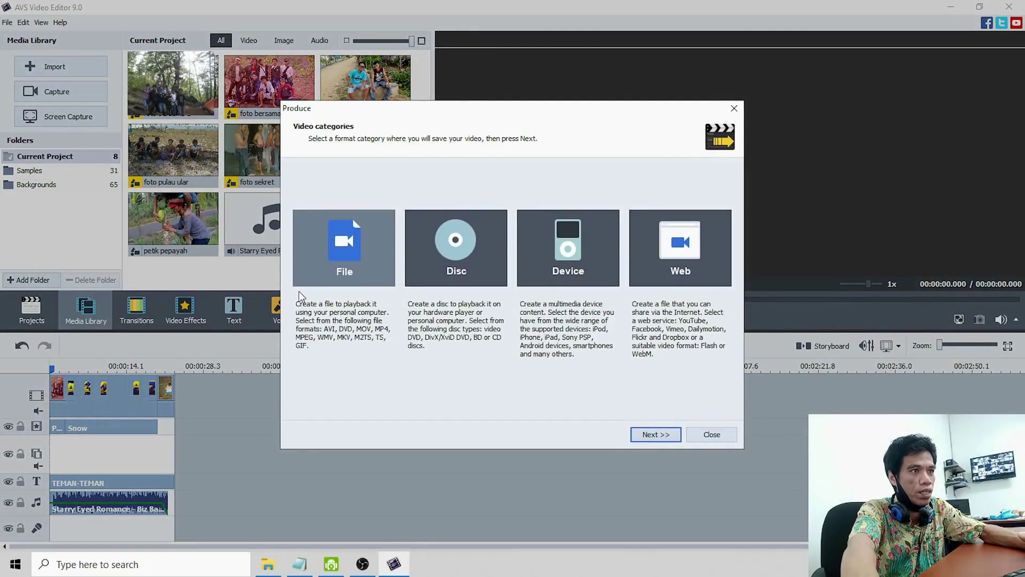
click(573, 267)
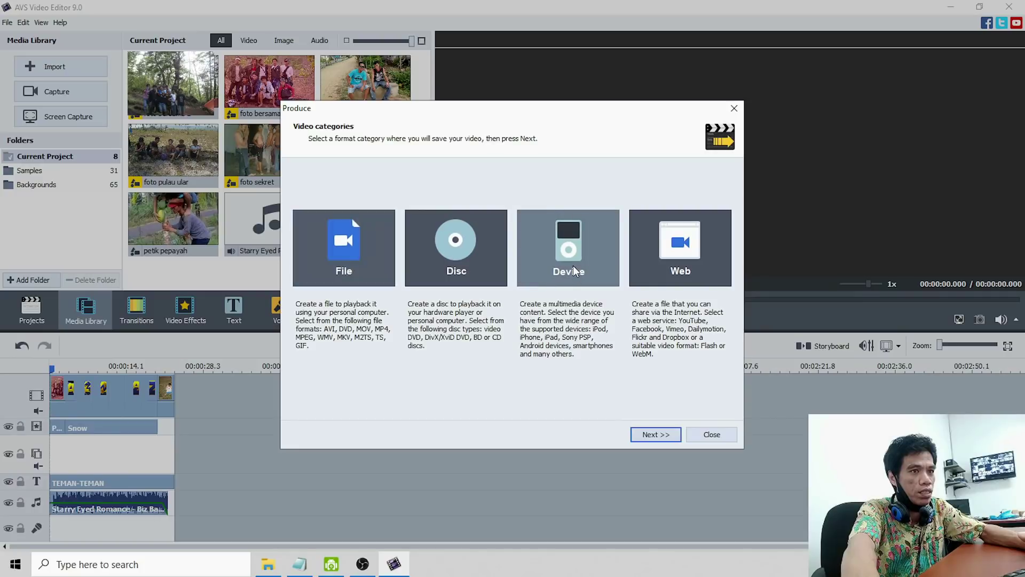
click(659, 436)
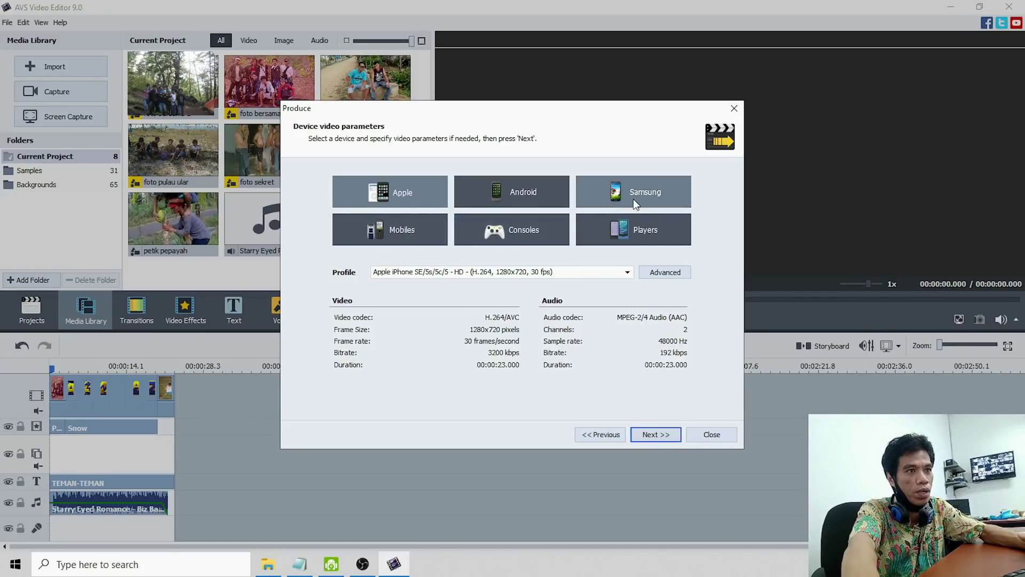
click(513, 197)
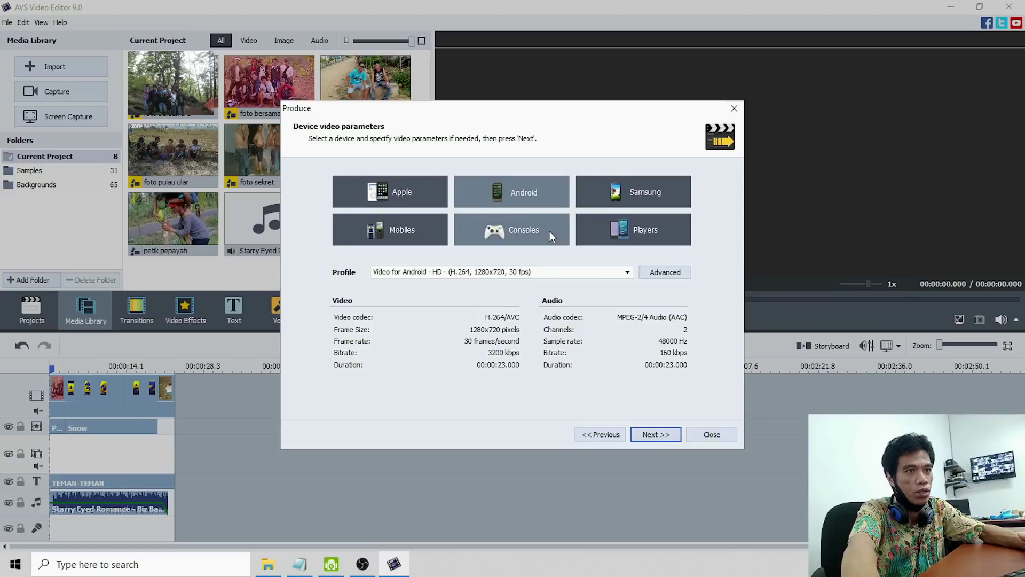
click(518, 273)
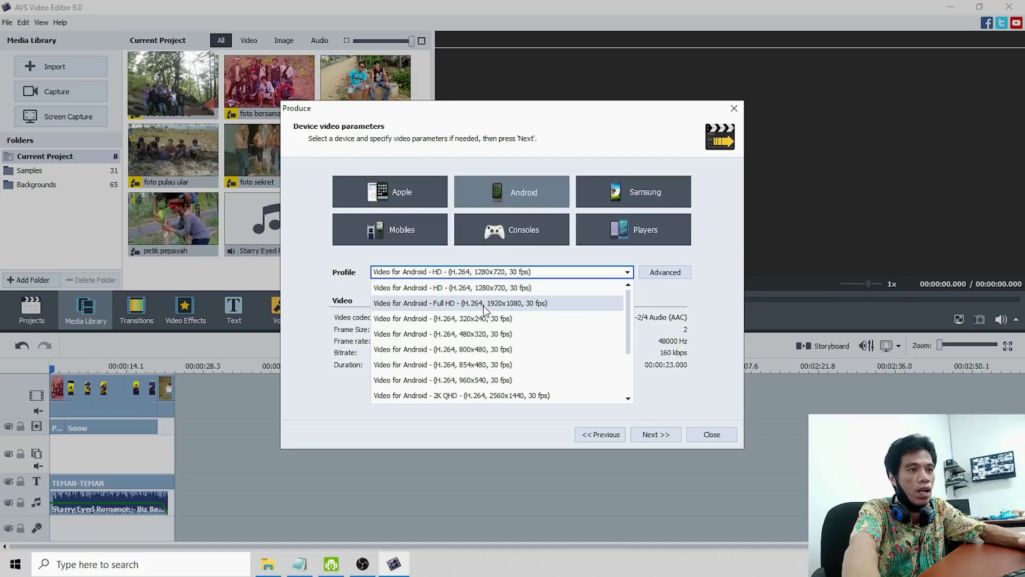
click(514, 304)
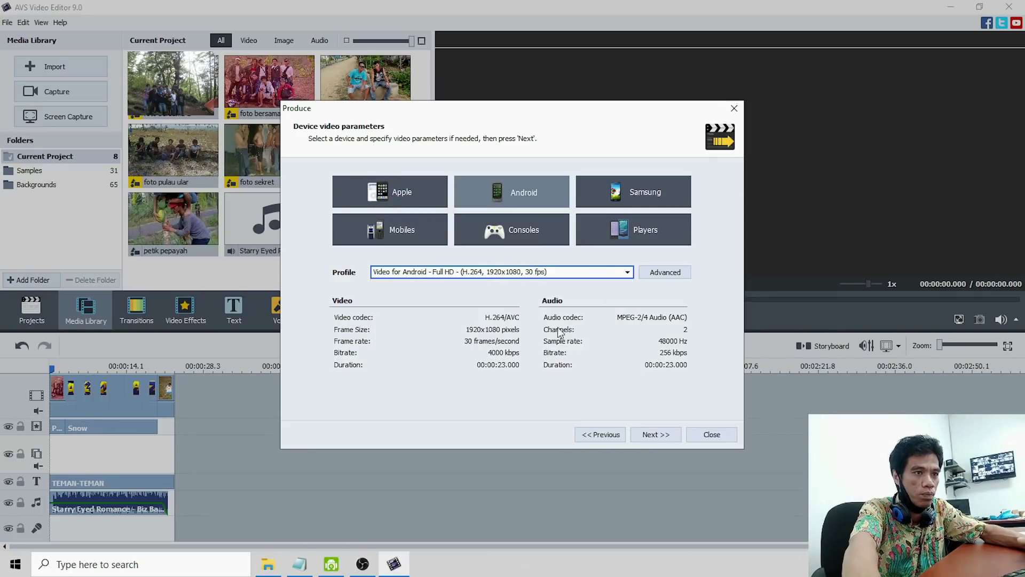
Continue to the movie creation settings and set the output folder to the Backup Plus (G:) drive.
click(656, 434)
click(588, 204)
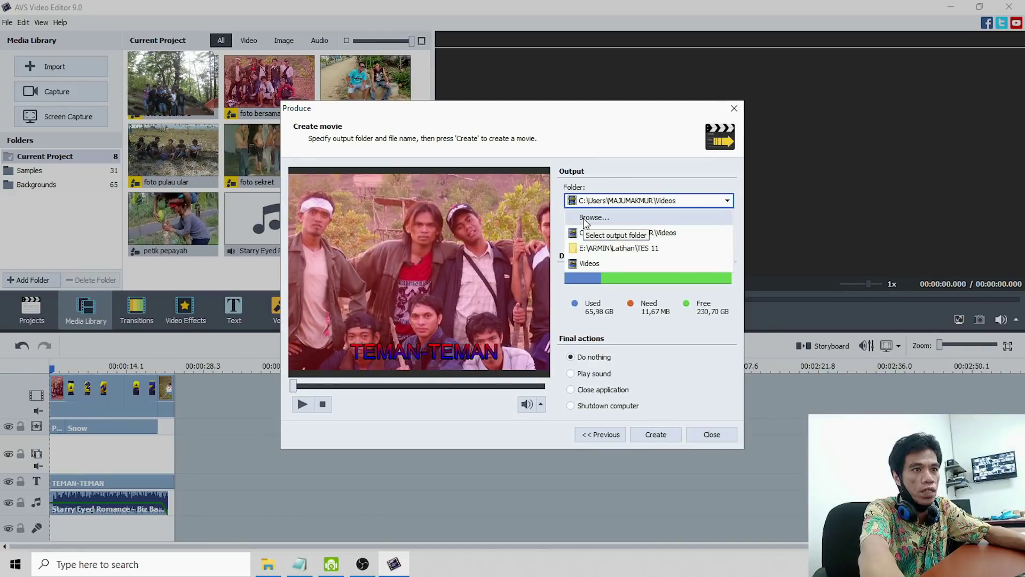
click(588, 218)
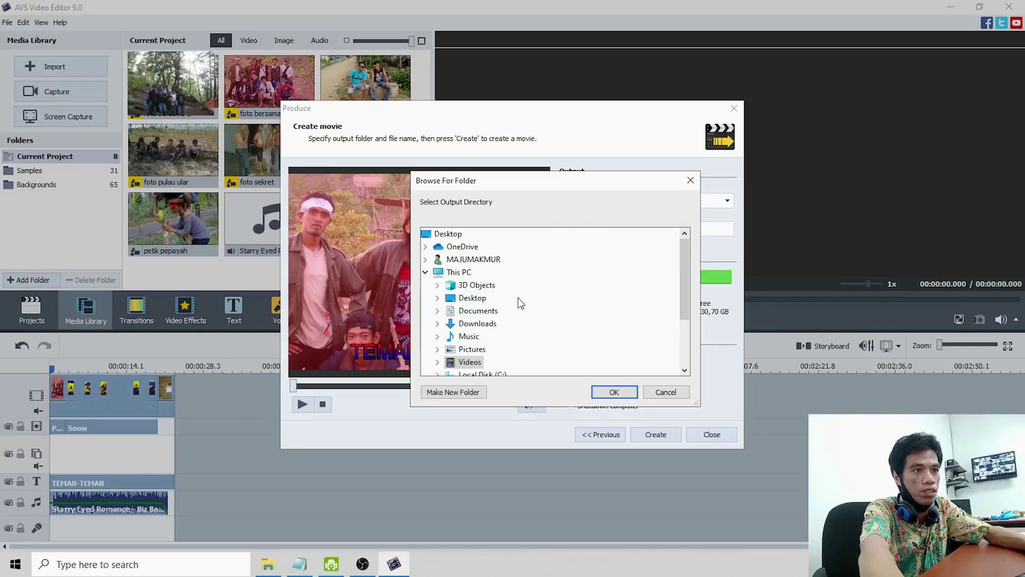
drag(685, 274, 681, 322)
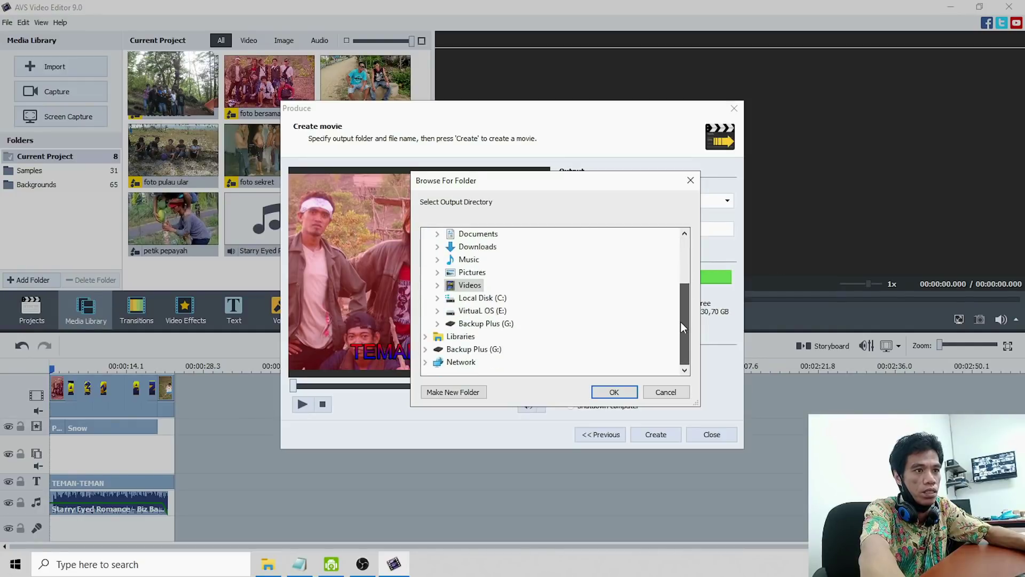
click(475, 351)
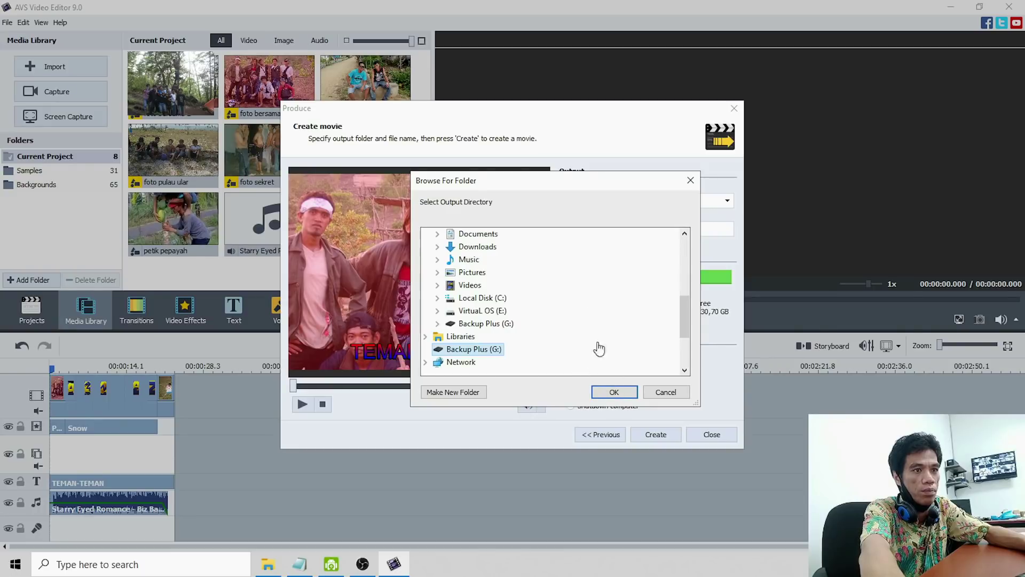
click(613, 393)
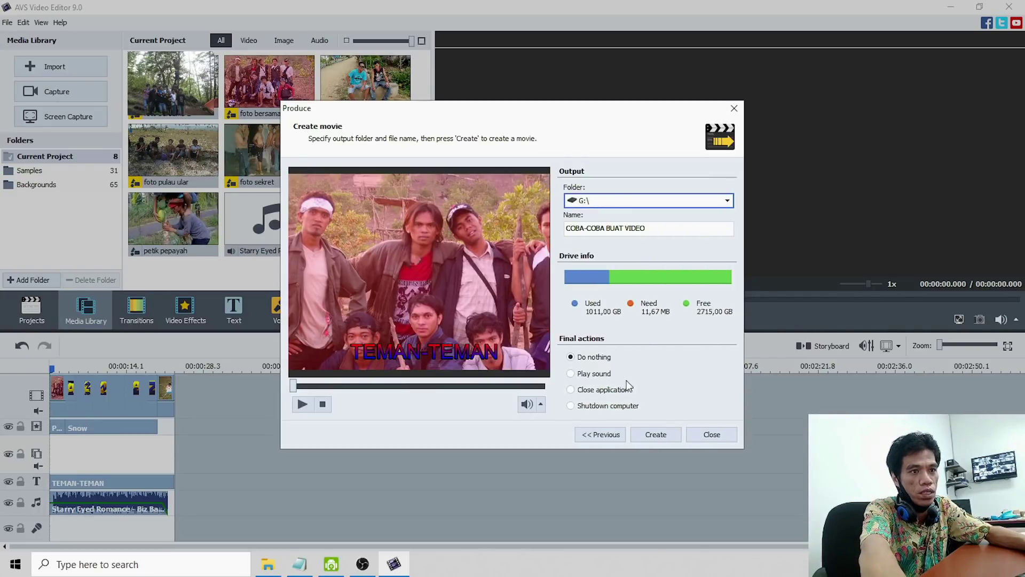
Create the movie COBA-COBA BUAT VIDEO and close the production dialog once the conversion is done.
click(659, 434)
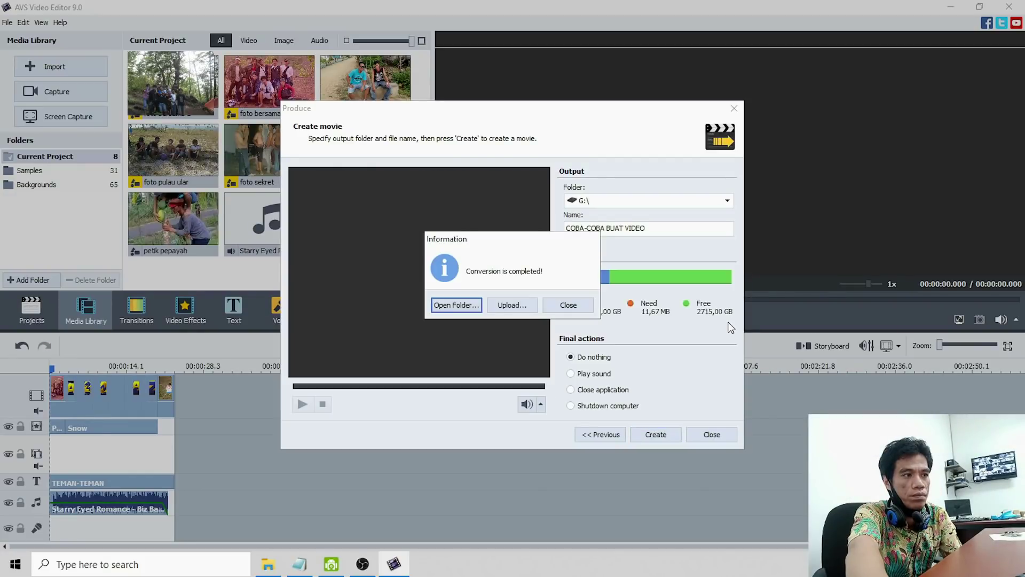
click(568, 304)
click(714, 433)
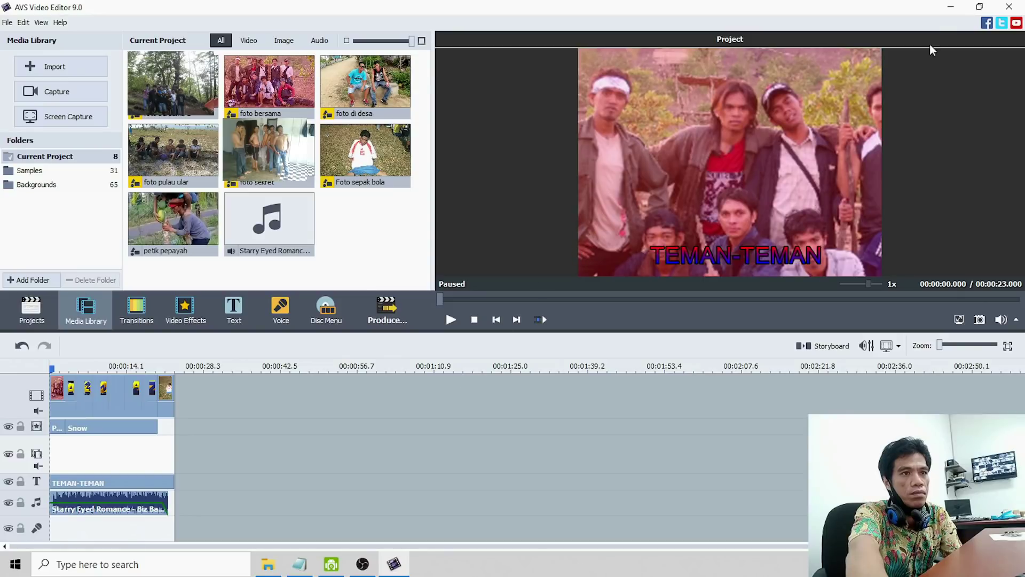
Switch to File Explorer and play the exported COBA-COBA BUAT VIDEO file from the Backup Plus (G:) drive.
click(951, 6)
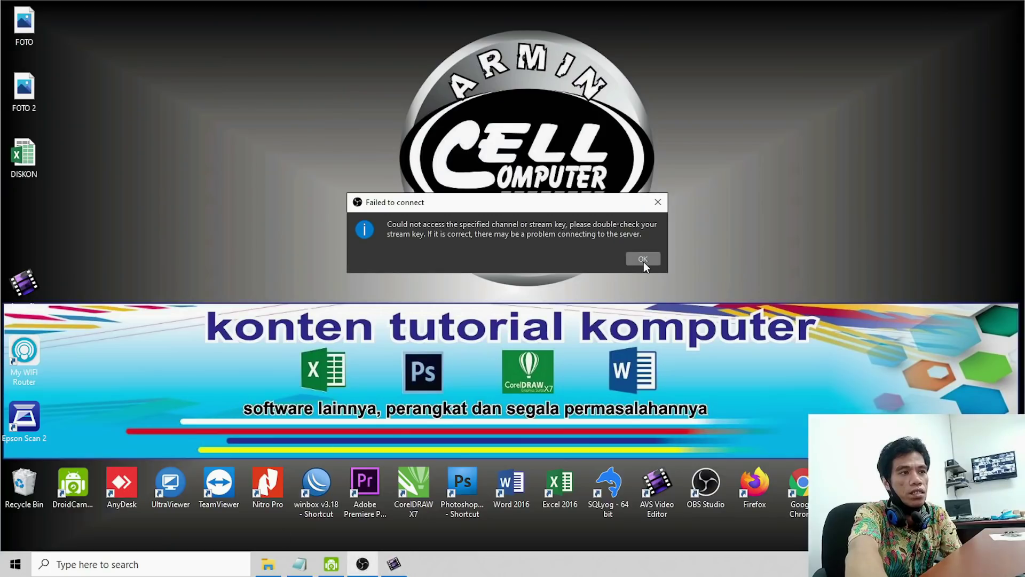
click(658, 201)
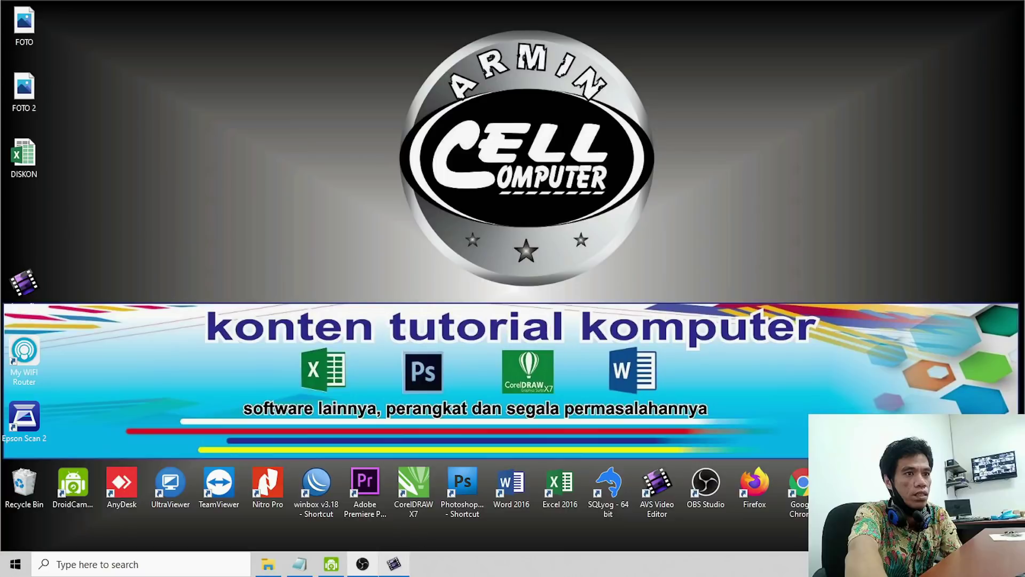
click(268, 563)
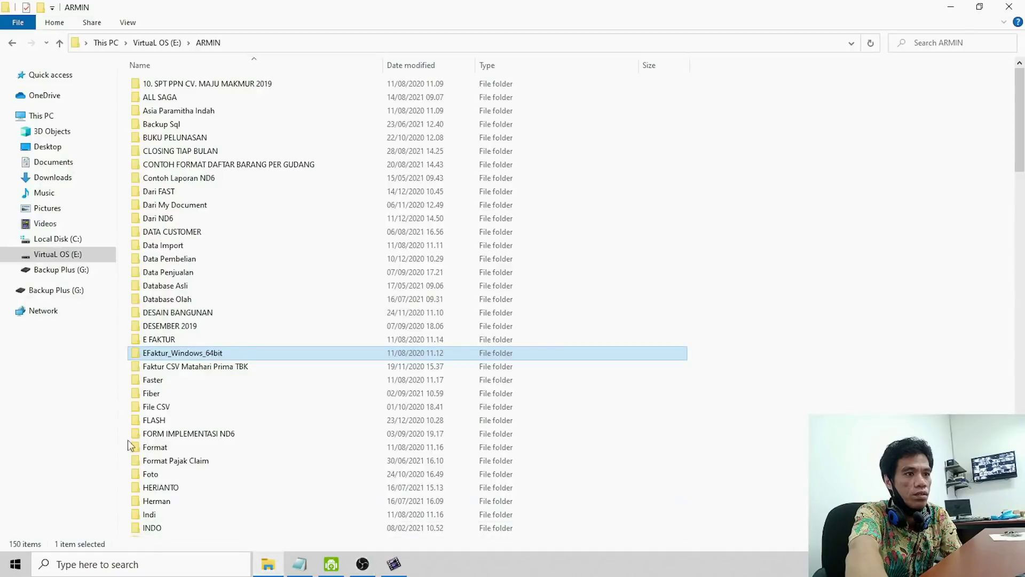
click(68, 293)
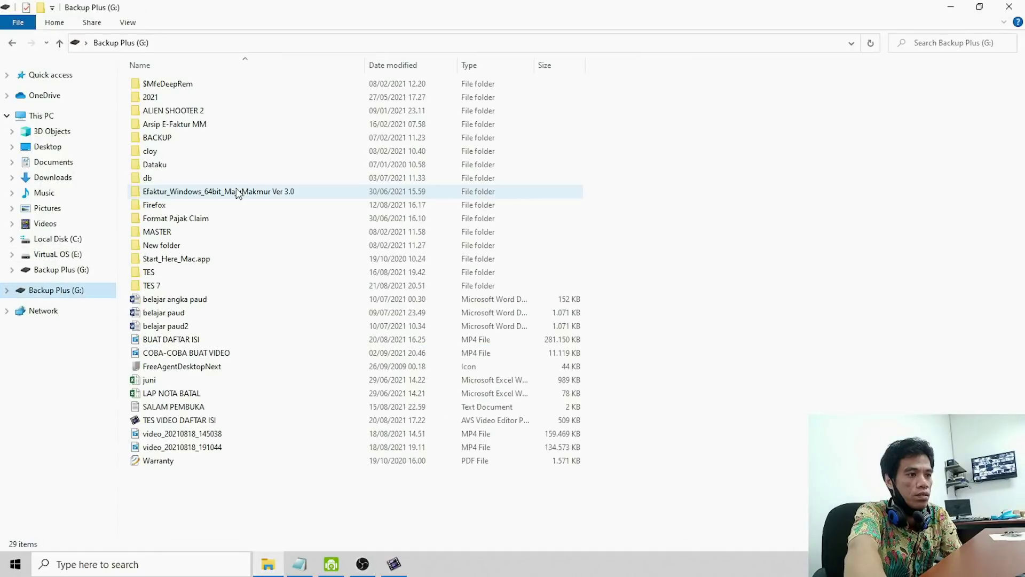
double_click(187, 354)
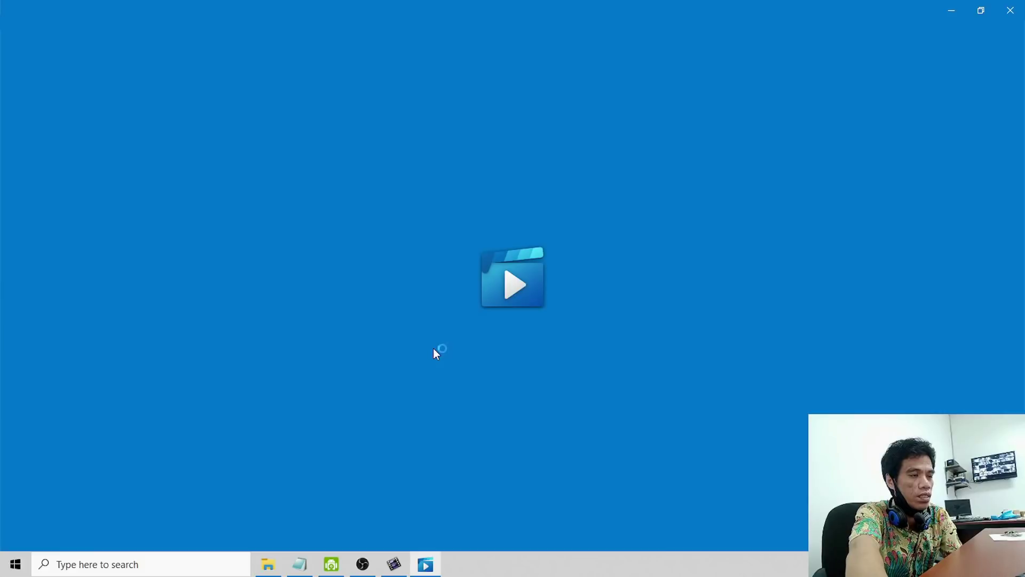